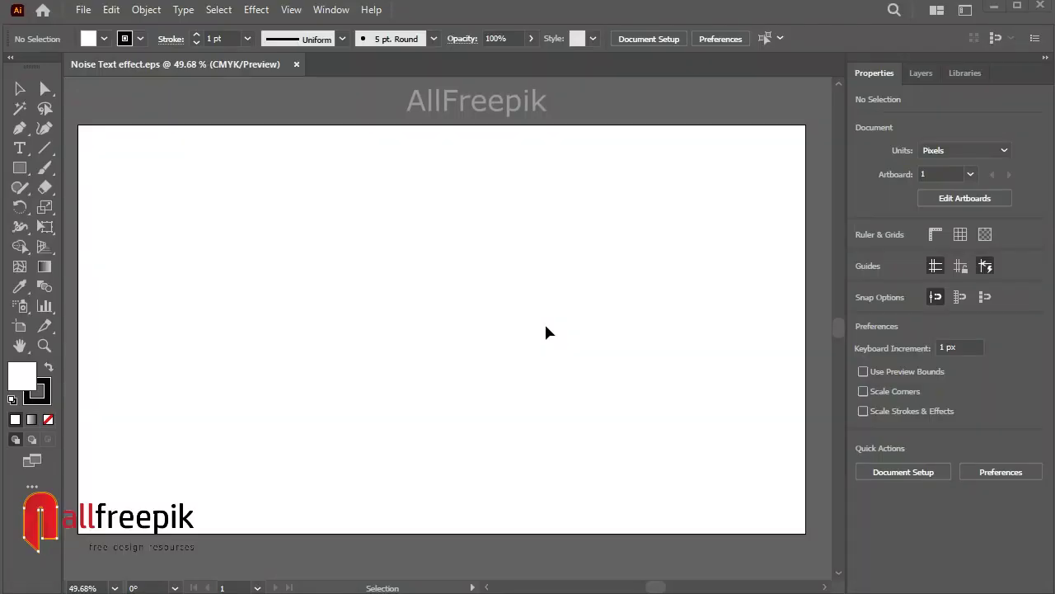
Step: Type a letter V on the artboard and set its font size to 250 pt
click(20, 148)
click(320, 302)
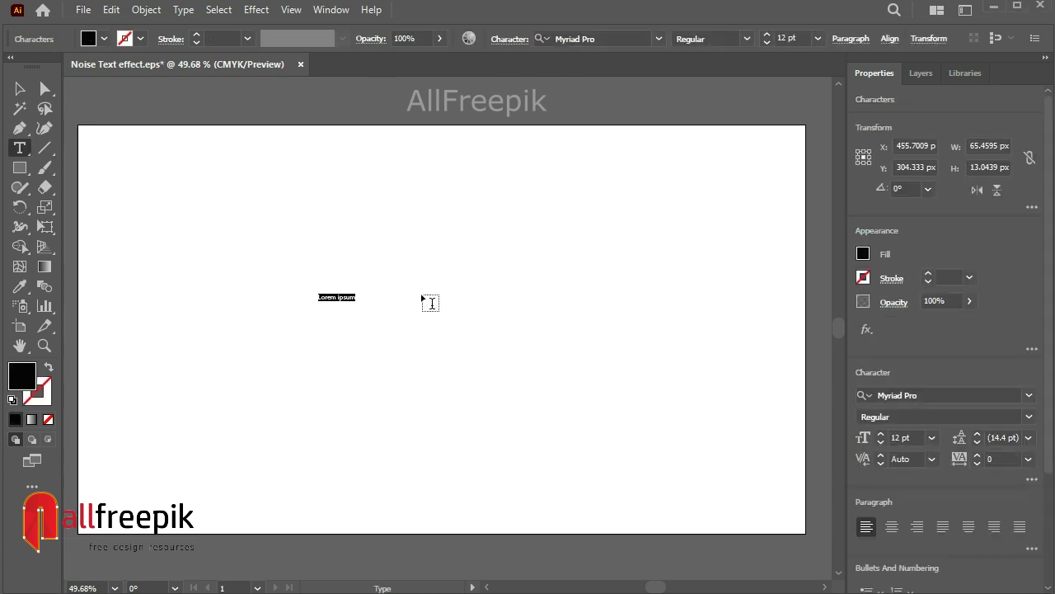
text(N)
click(801, 38)
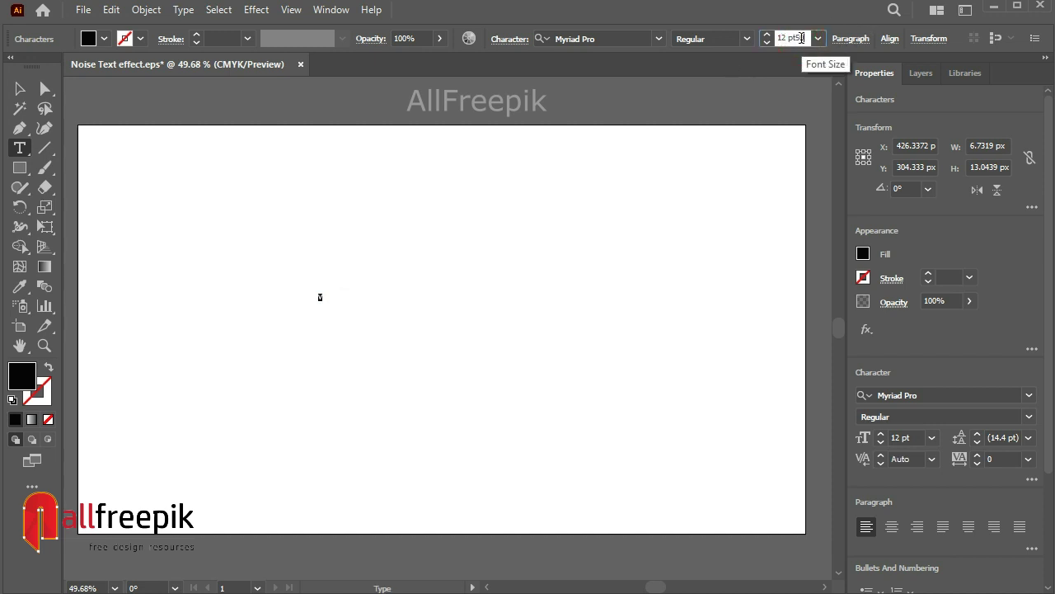
text(250)
key(Tab)
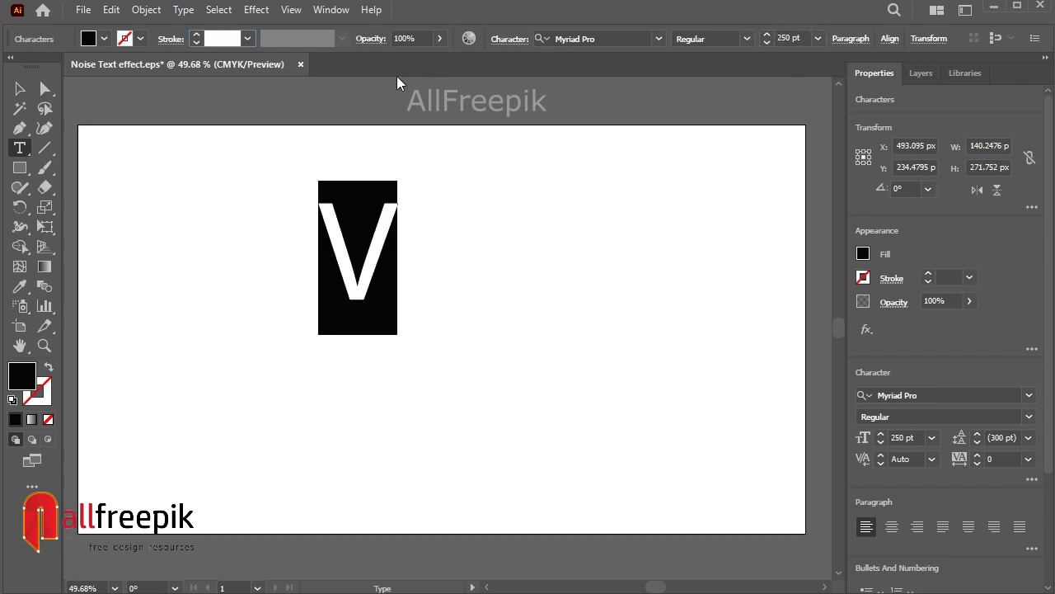
Step: Scale the V up to roughly 548 pt and select its text for editing
click(18, 87)
mouse_move(397, 334)
mouse_down()
mouse_move(601, 474)
mouse_move(649, 451)
mouse_up()
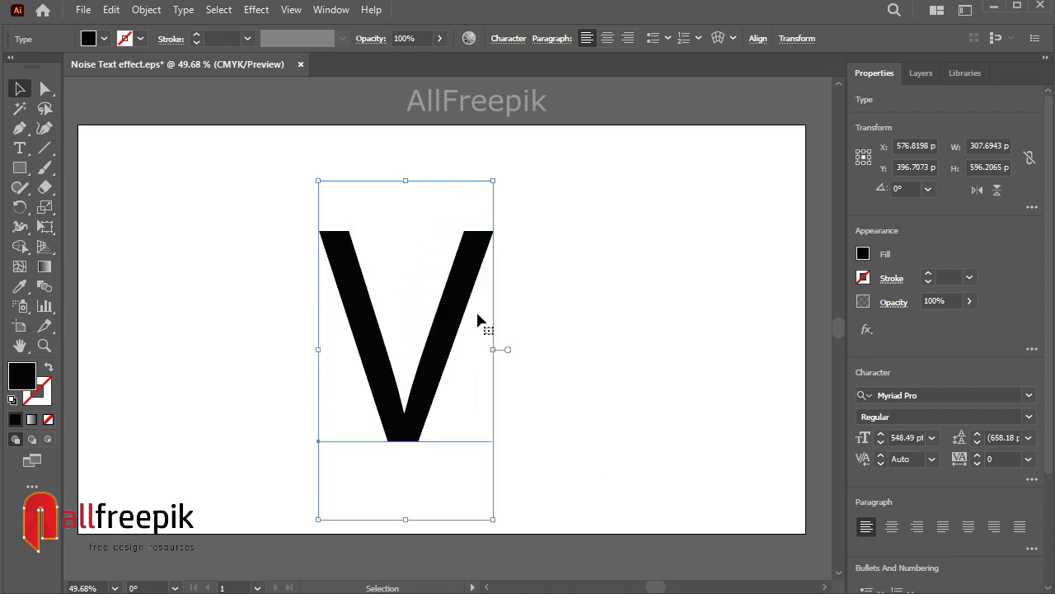
double_click(456, 321)
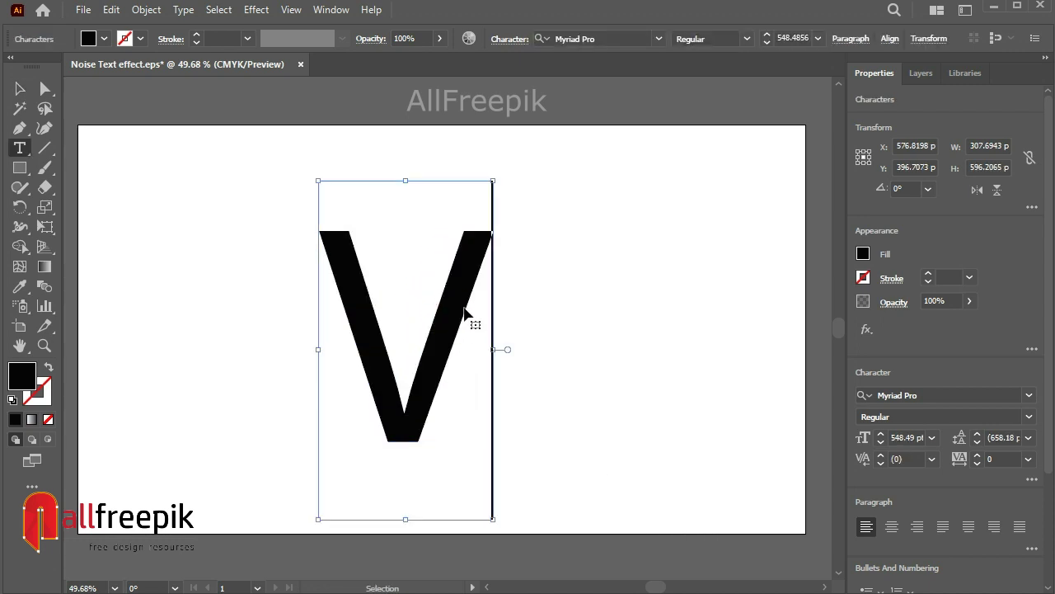
key(ctrl+a)
Step: Change the V to Perpetua Bold and nudge it up and slightly right
click(659, 39)
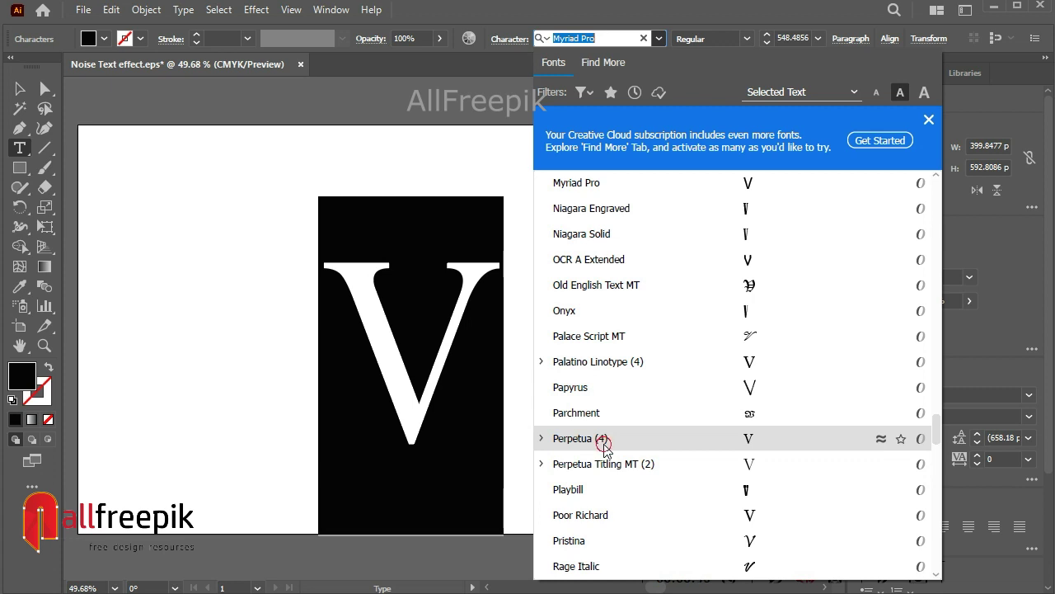
click(602, 442)
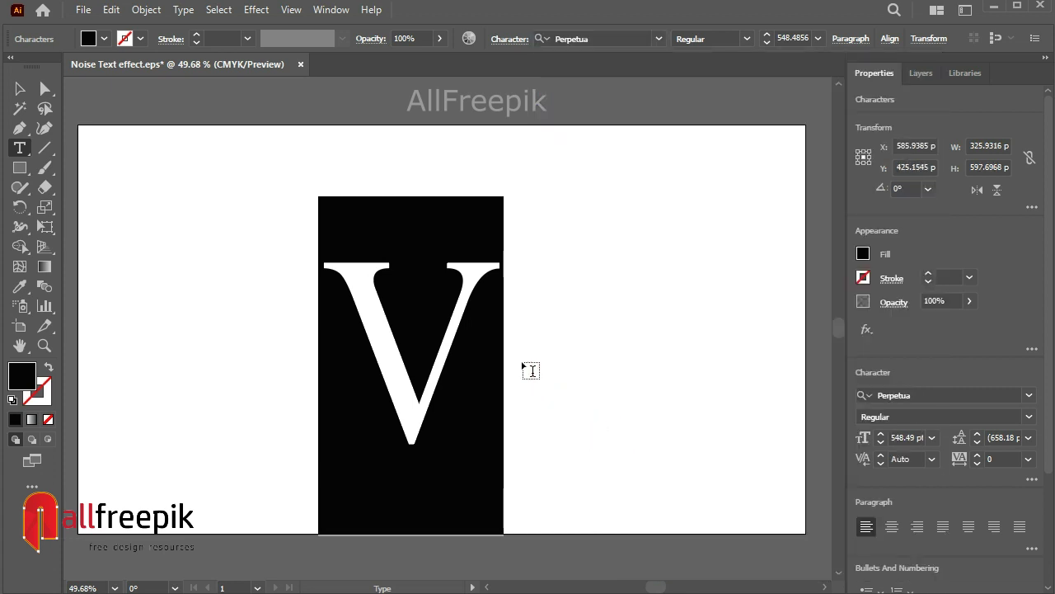
click(747, 39)
click(719, 90)
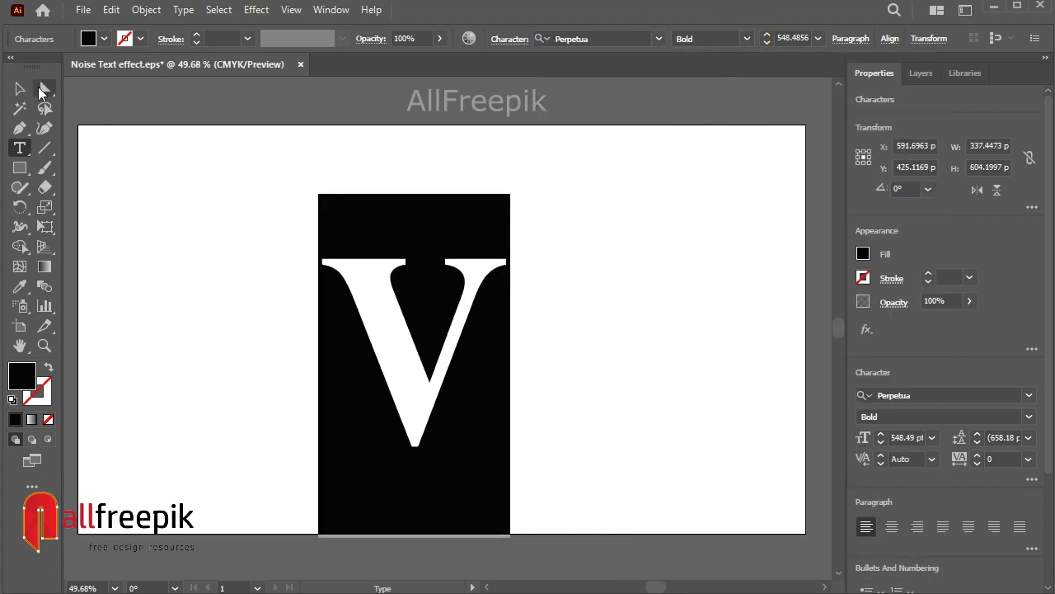
click(20, 89)
click(217, 118)
drag(463, 266, 475, 239)
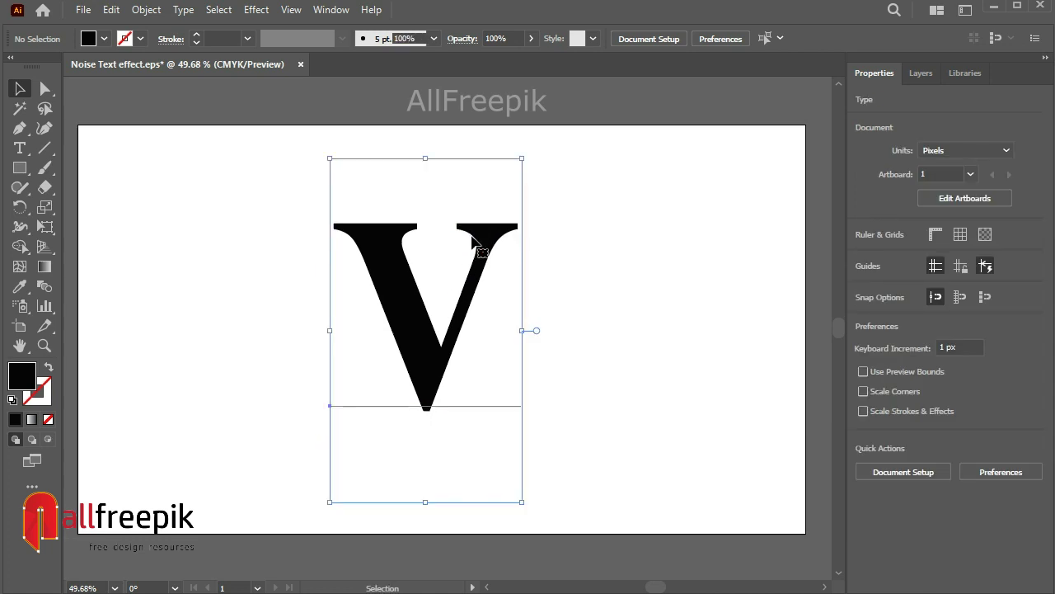
Step: Convert the V to outlines and scale the outlined shape larger
right_click(475, 239)
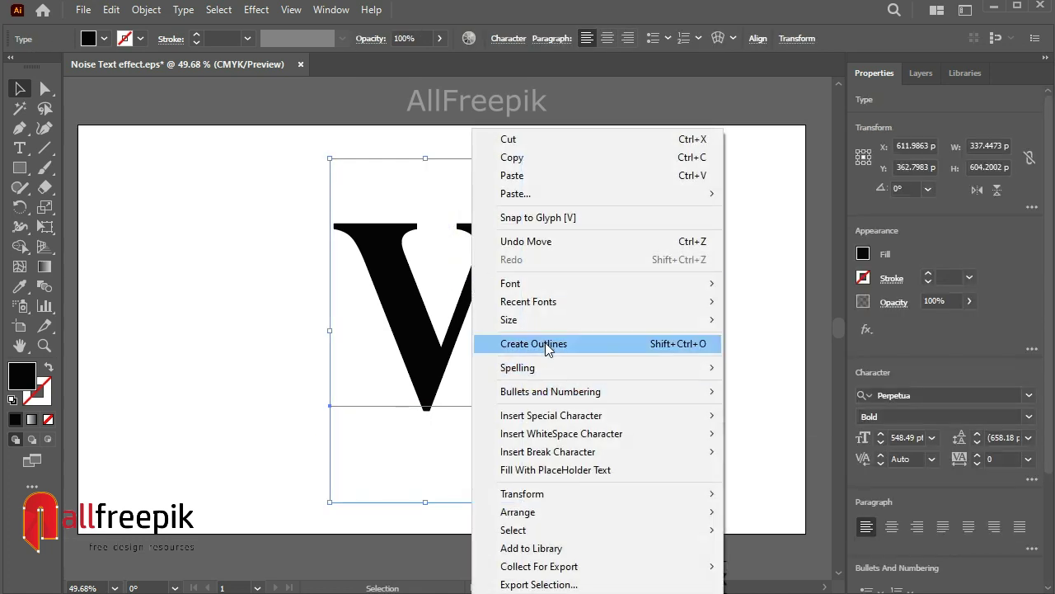
click(548, 343)
drag(514, 224, 547, 201)
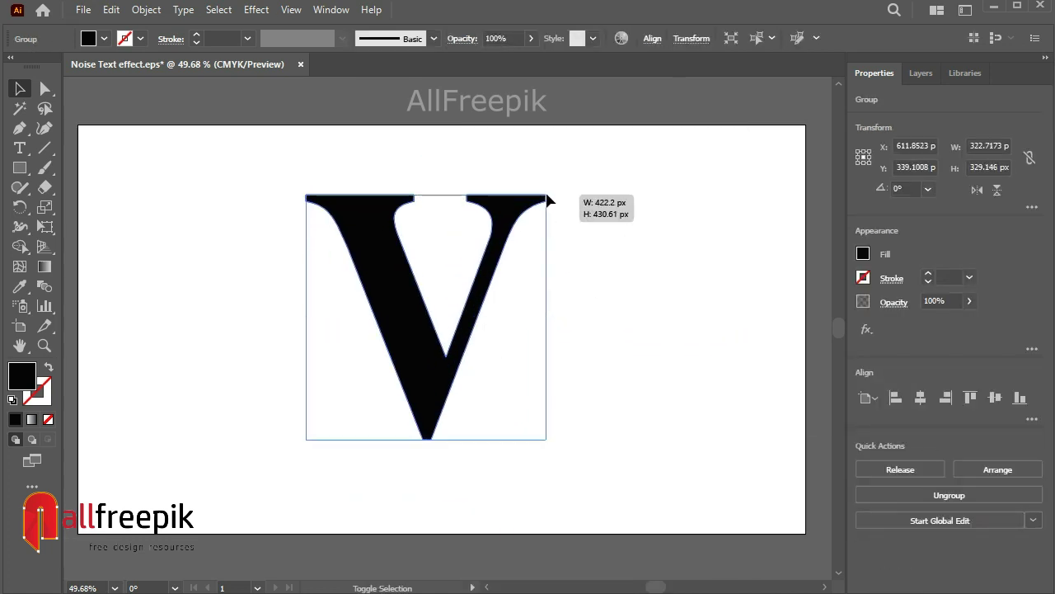
click(500, 222)
click(667, 338)
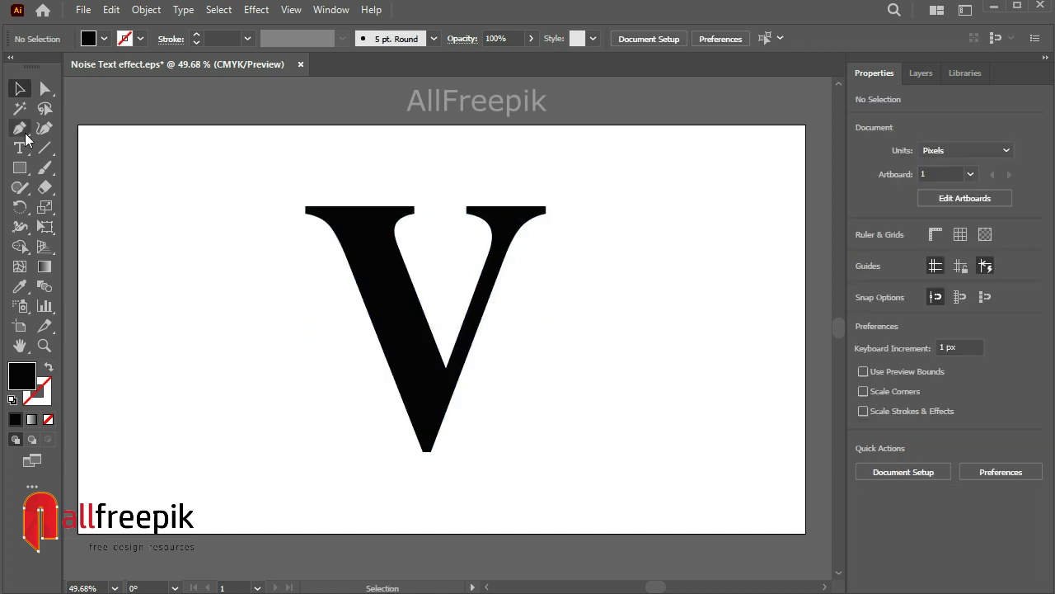
Step: Drag the V's top-left and bottom anchors leftward to widen its left arm
click(44, 88)
drag(249, 180, 348, 283)
drag(242, 181, 364, 304)
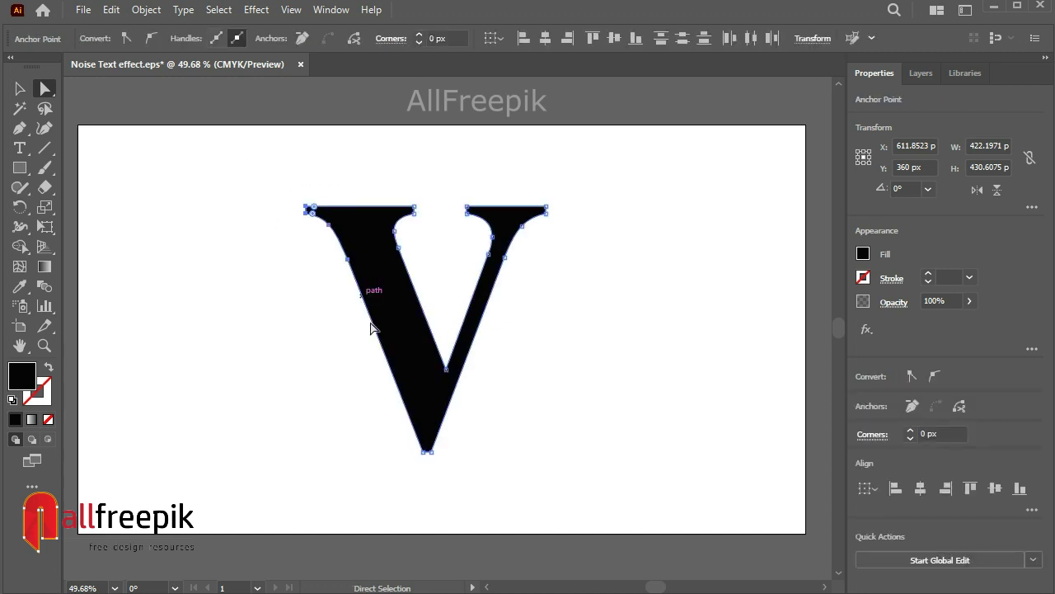
click(421, 453)
drag(367, 318, 330, 325)
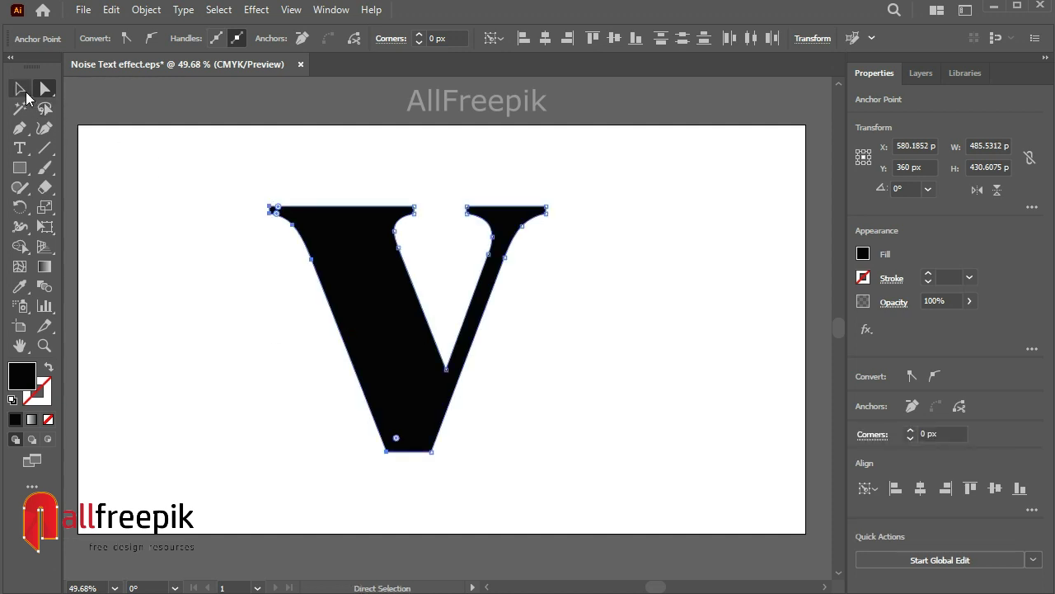
Step: Move the whole V to the right half of the artboard
click(20, 88)
click(77, 130)
drag(407, 329, 558, 340)
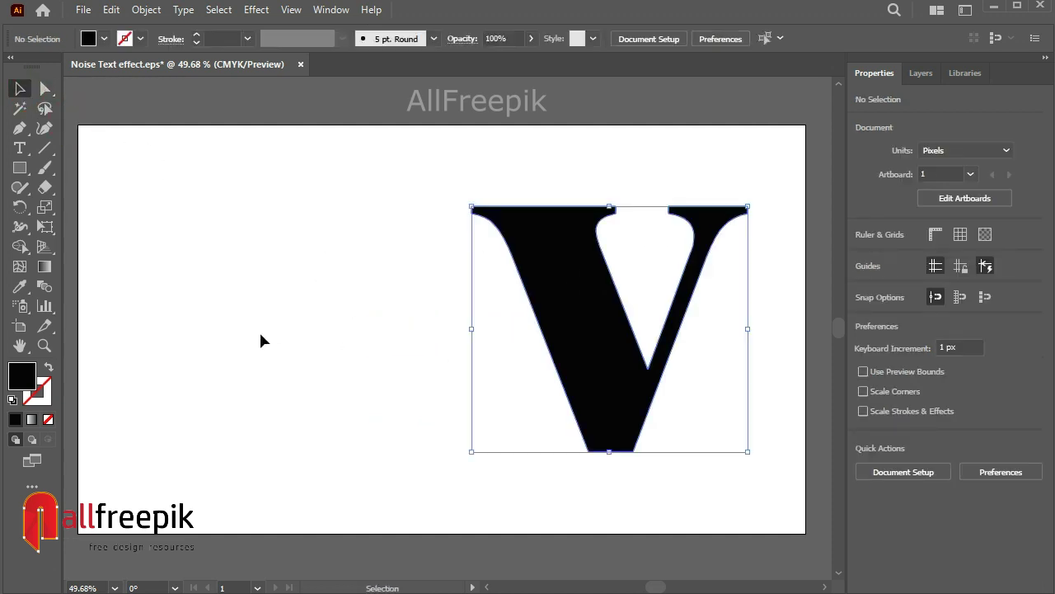
click(171, 221)
Step: Draw a large rectangle on the artboard's left, beside the V
click(20, 168)
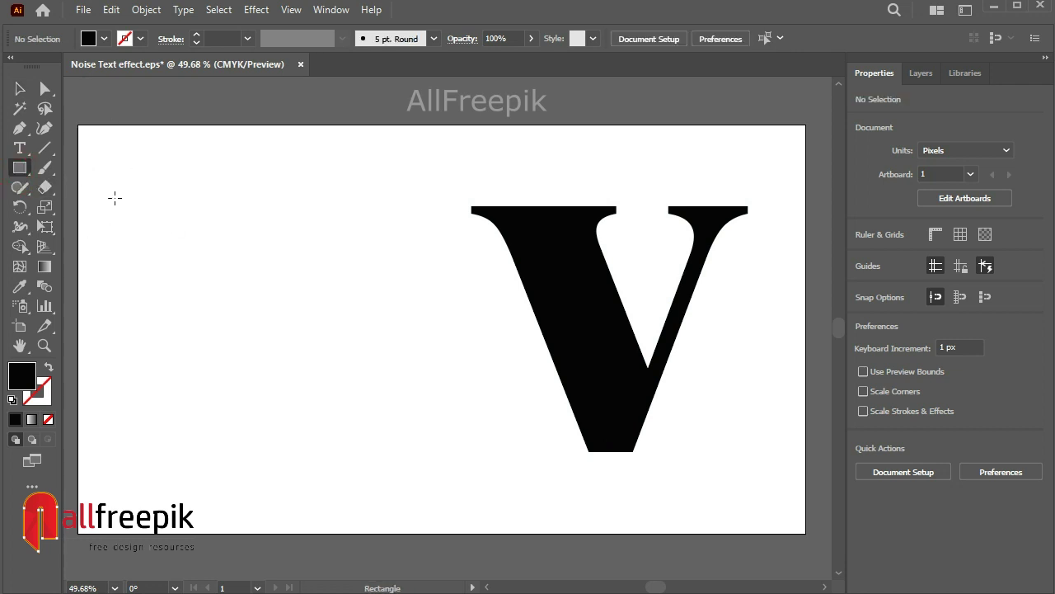
drag(114, 198, 504, 444)
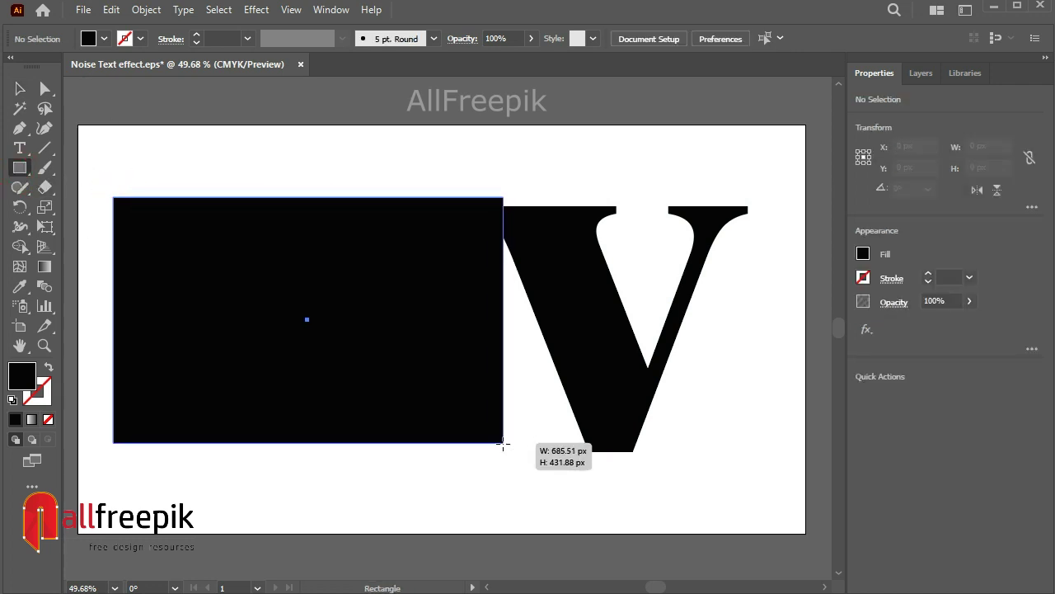
key(v)
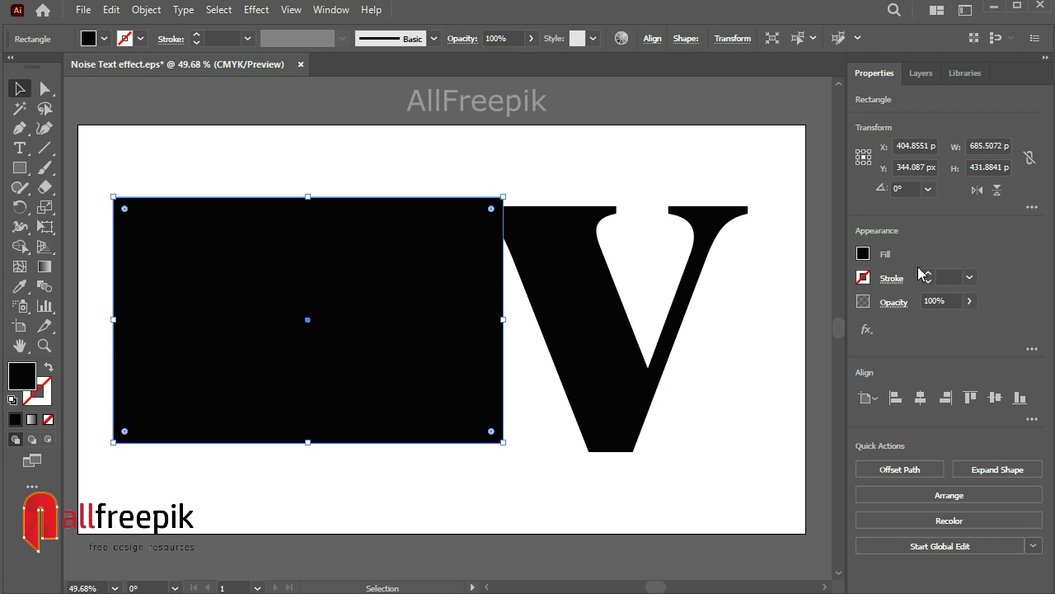
Step: Fill the rectangle with a white-to-black gradient, midpoint moved to about 33%
click(331, 10)
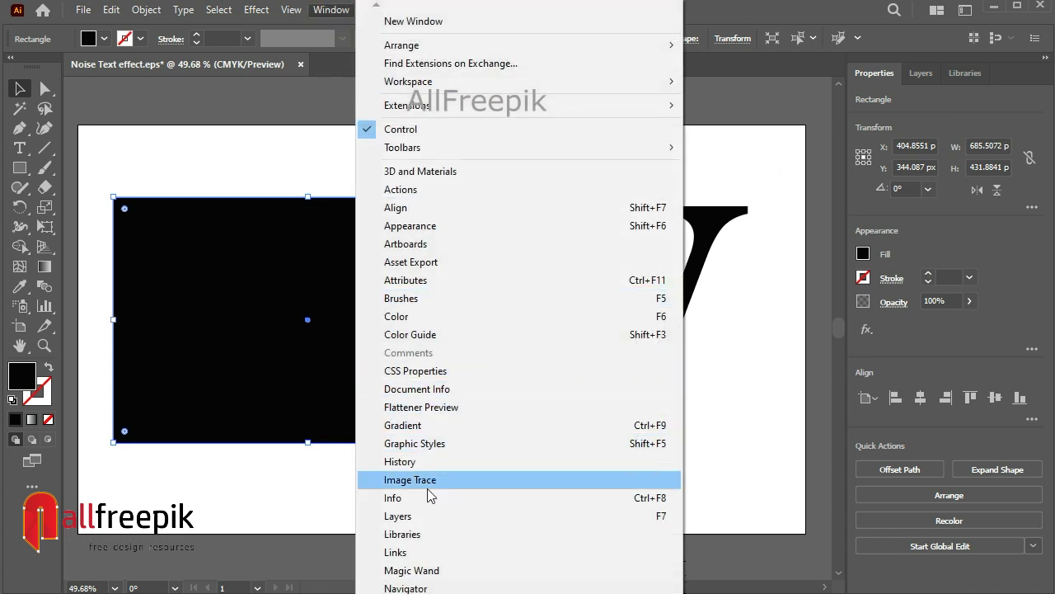
click(436, 425)
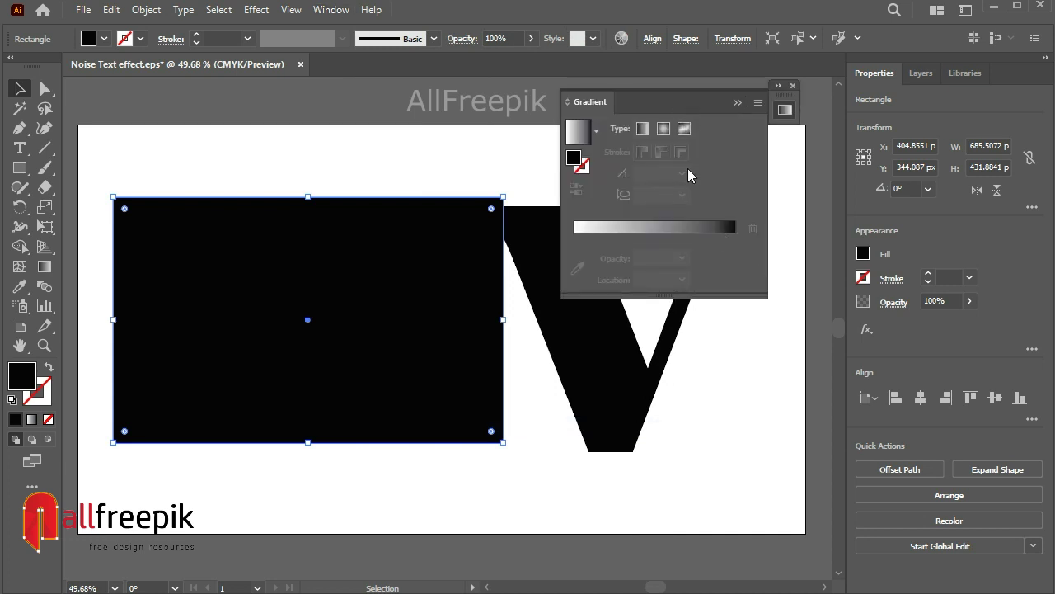
click(650, 231)
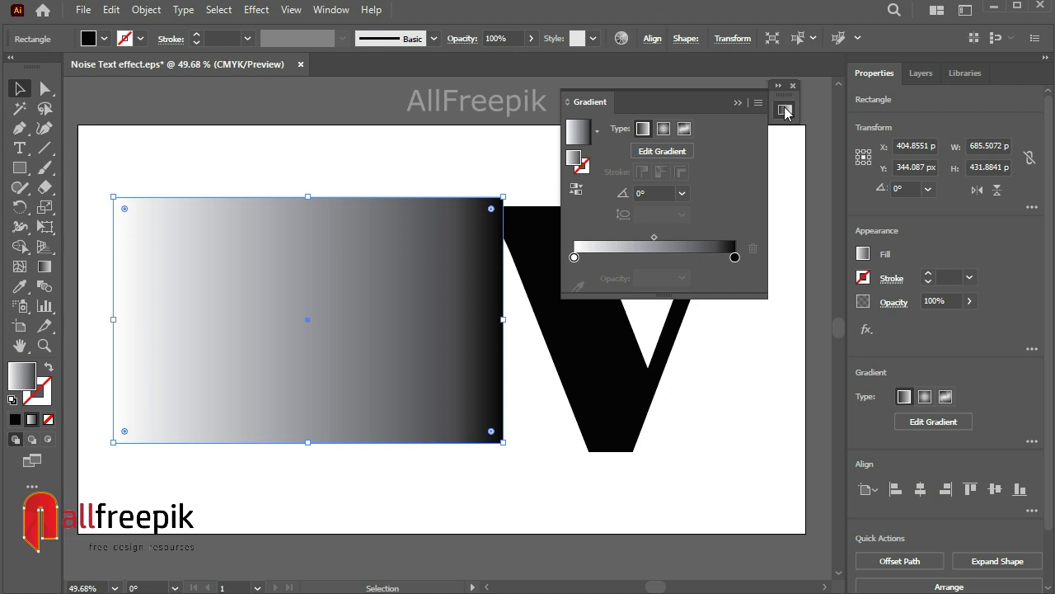
drag(654, 237, 642, 238)
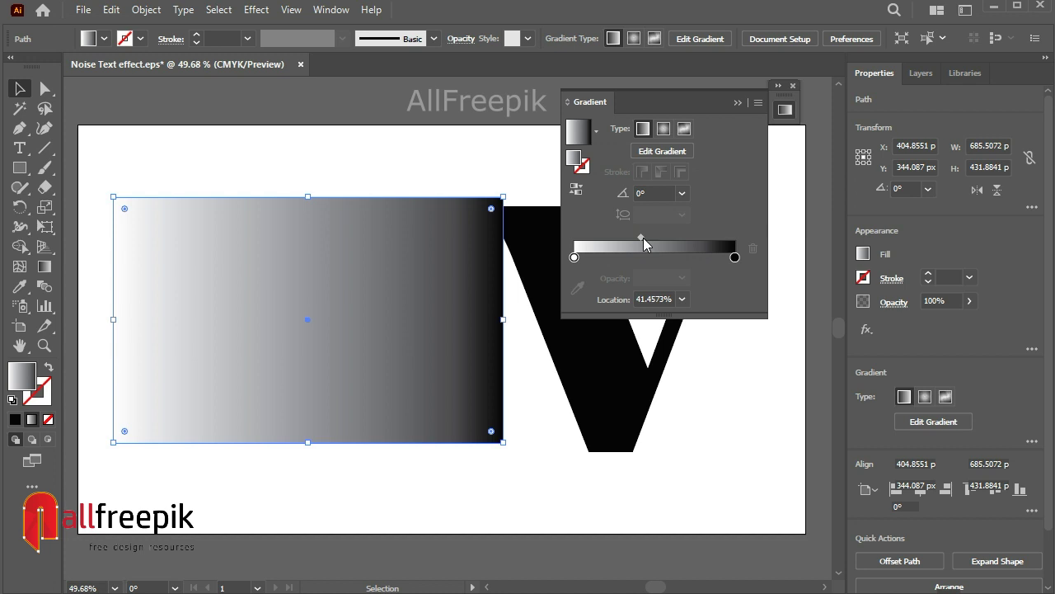
drag(643, 238, 627, 236)
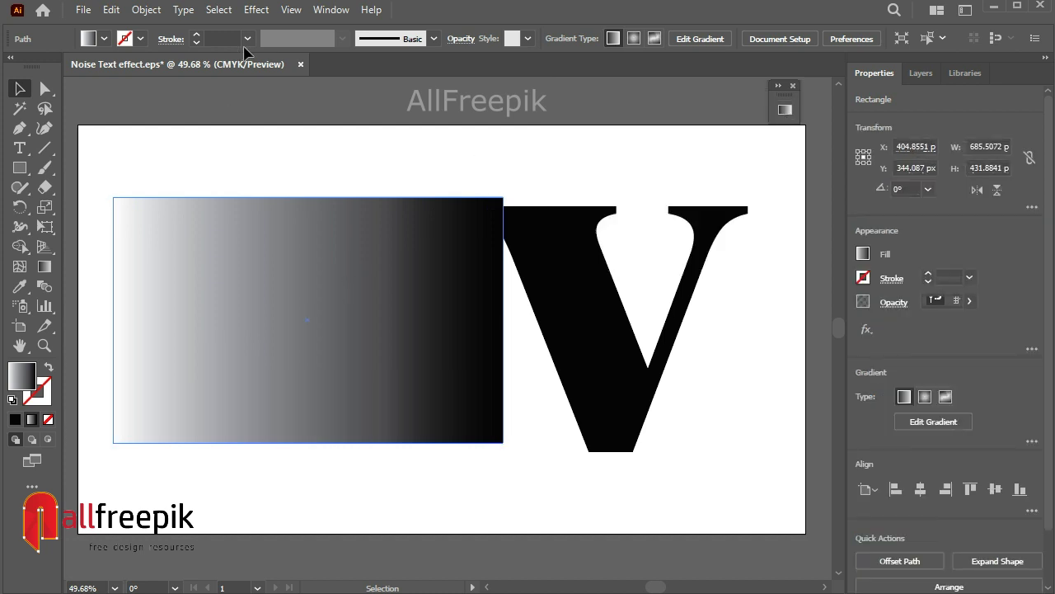
click(255, 10)
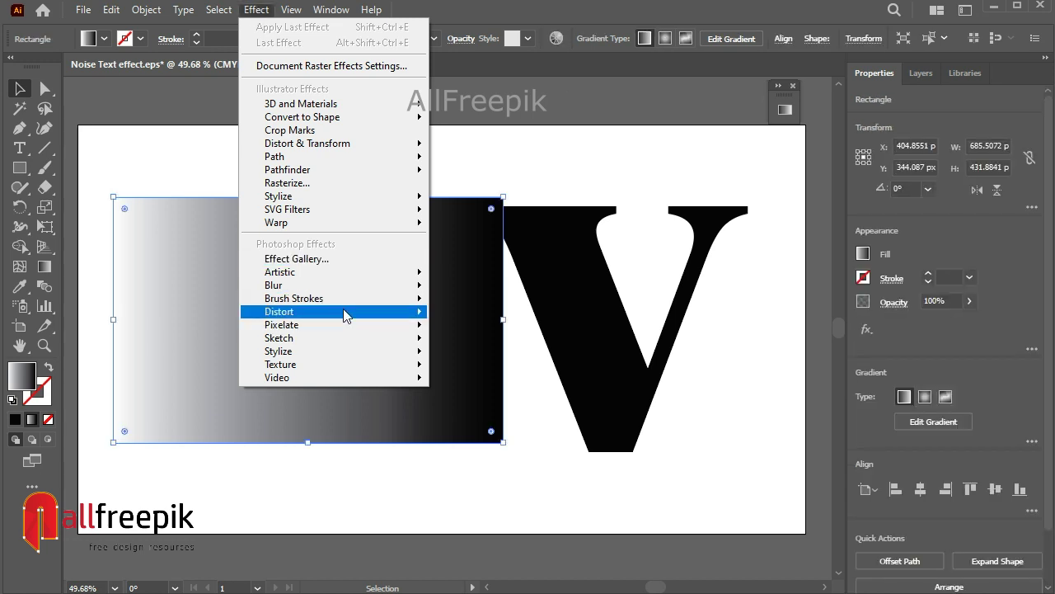
mouse_move(282, 325)
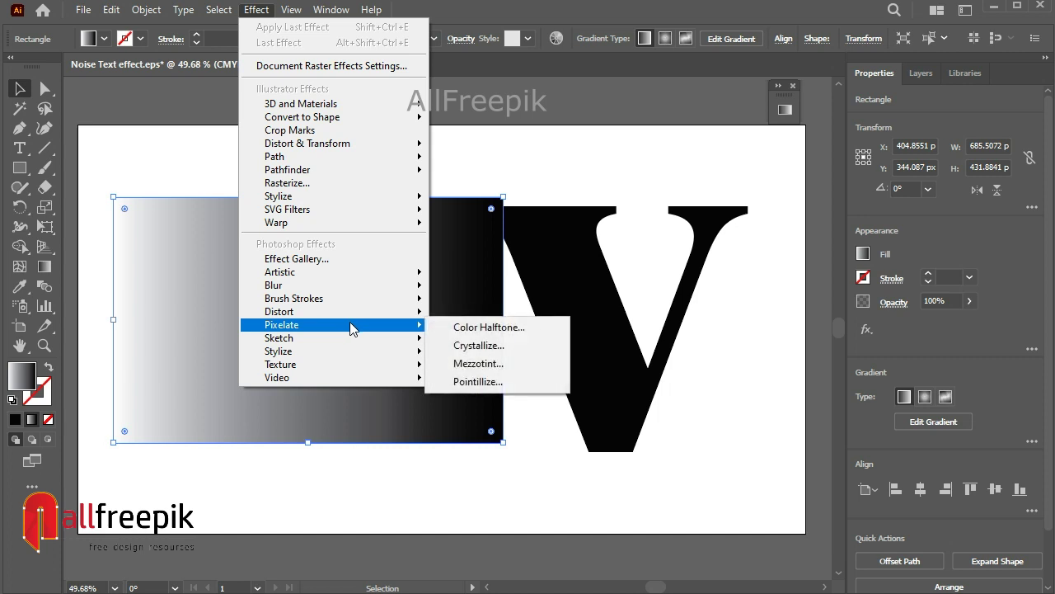
Step: Apply a Fine Dots Mezzotint effect and expand the rectangle into an embedded image
click(501, 366)
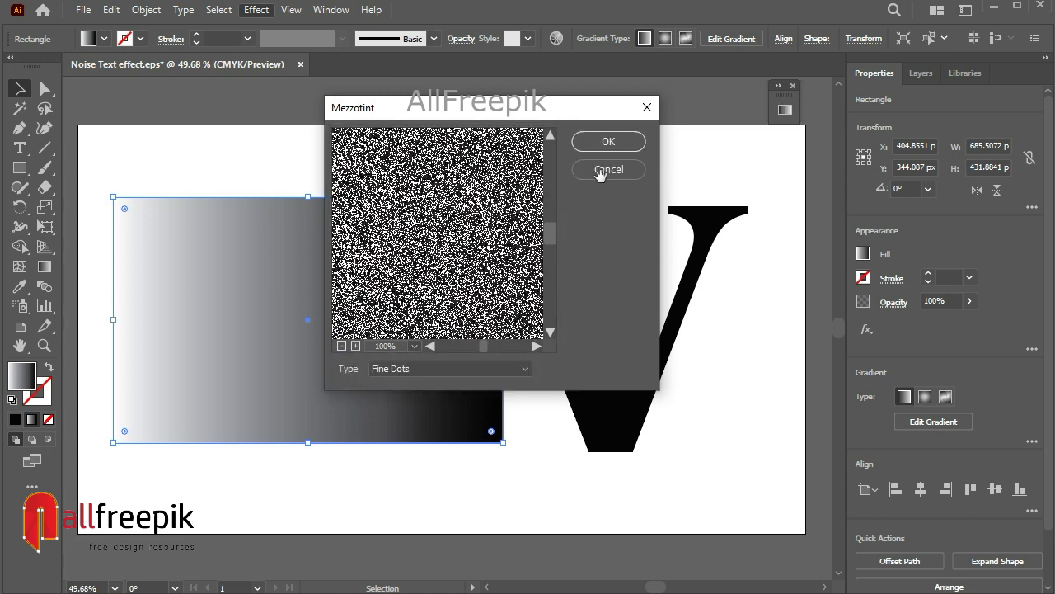
drag(450, 240, 471, 241)
click(606, 143)
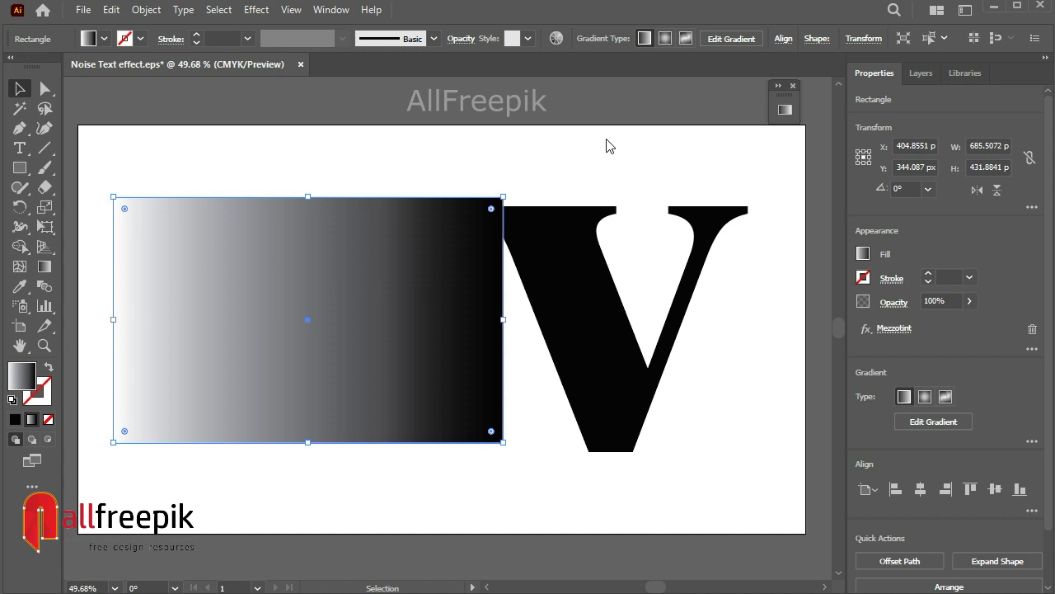
click(146, 10)
click(236, 232)
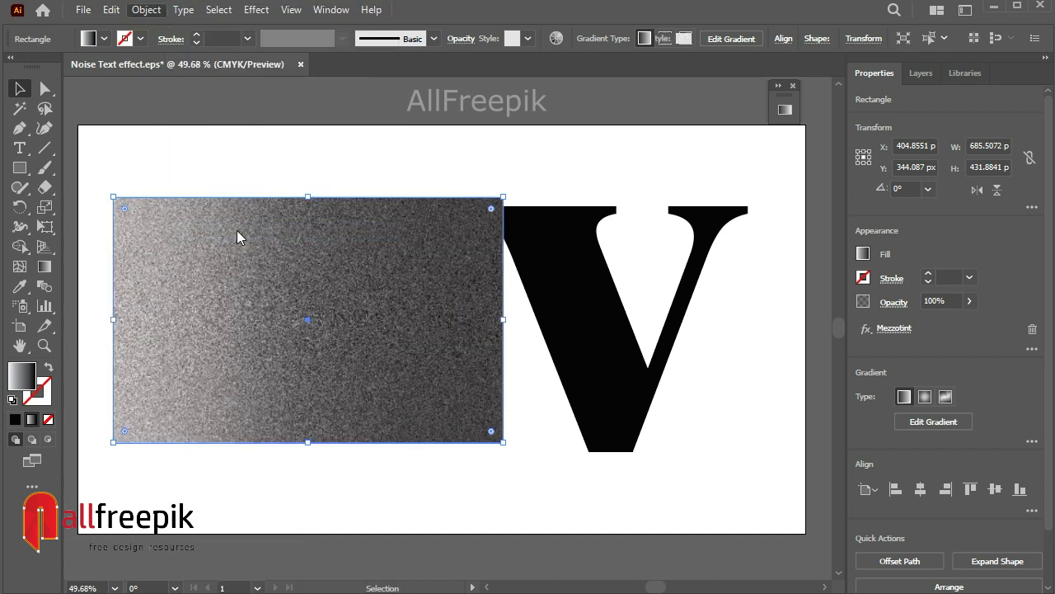
Step: Run Image Trace on the grainy rectangle image
click(146, 10)
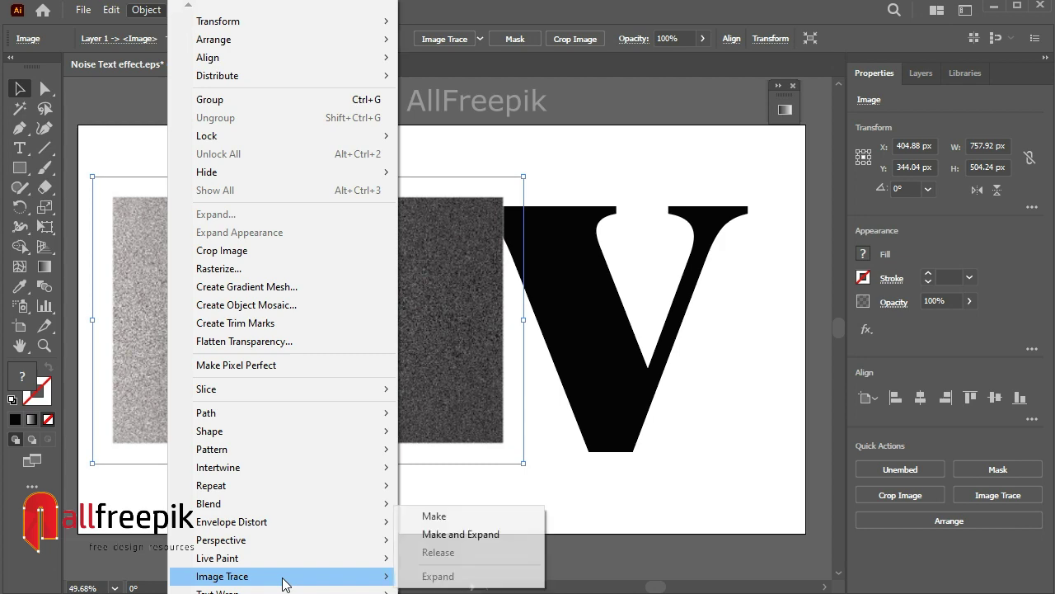
mouse_move(222, 576)
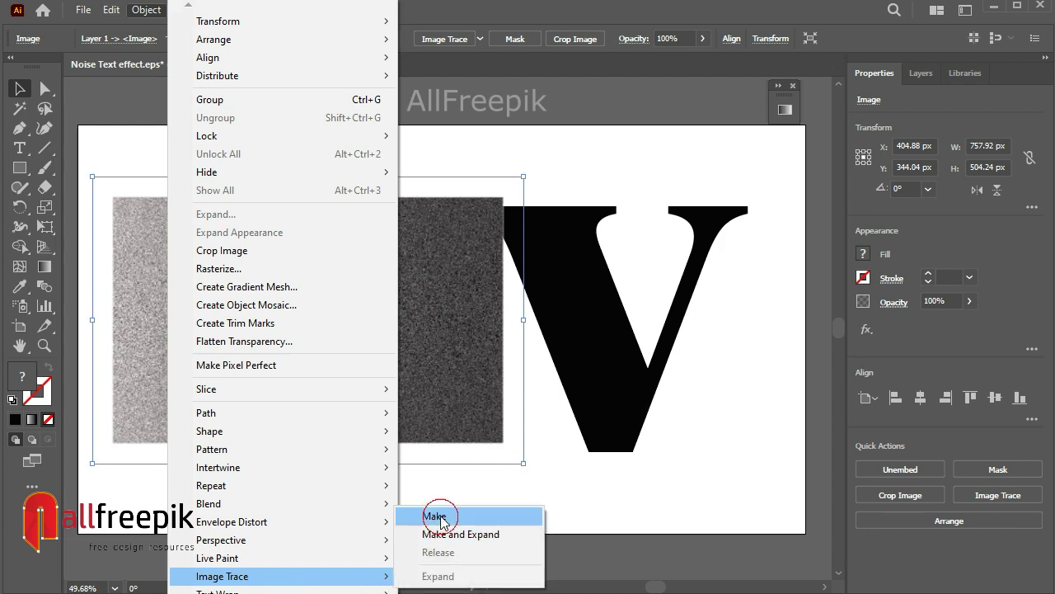
click(438, 516)
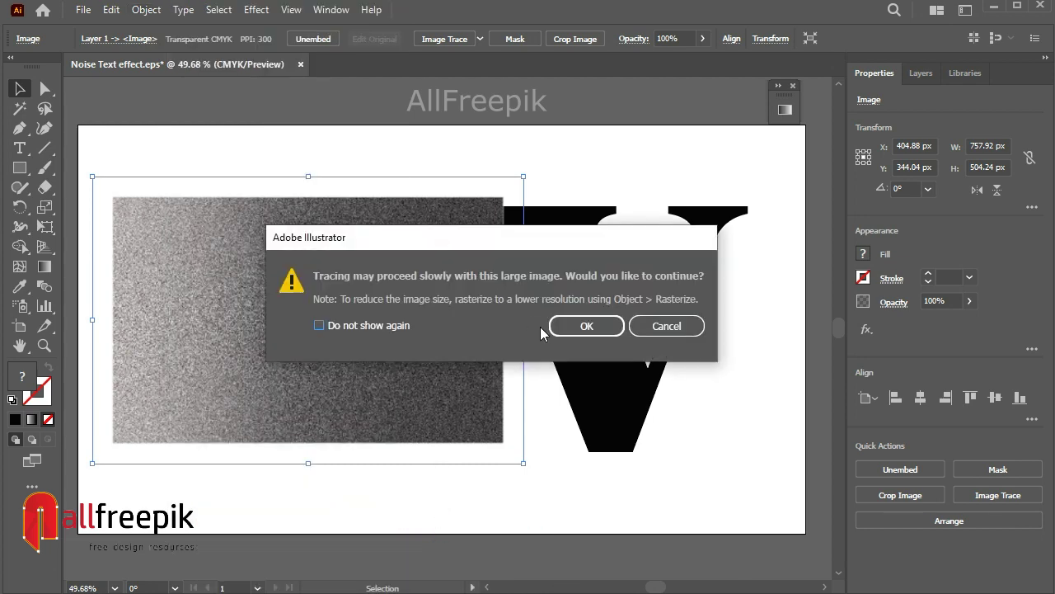
click(585, 326)
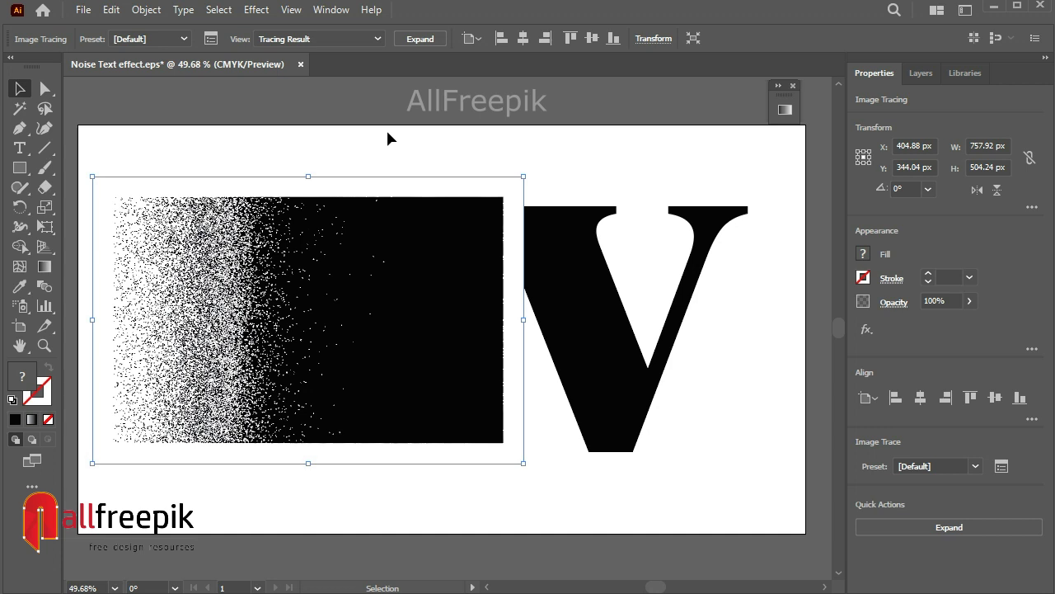
click(410, 138)
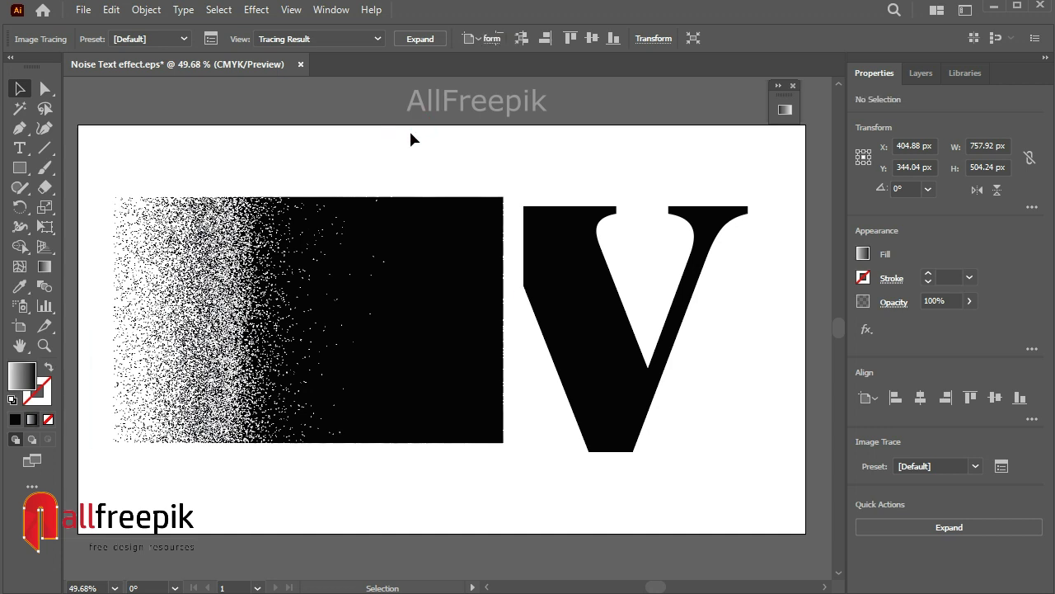
Step: Expand the tracing into vector paths and select all the white noise pieces
click(428, 226)
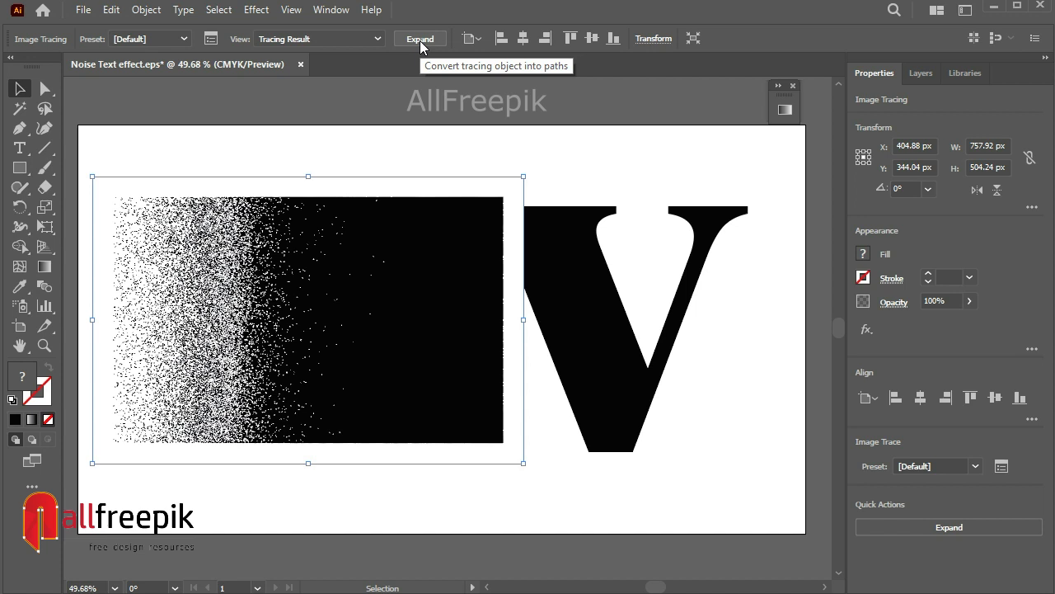
click(421, 40)
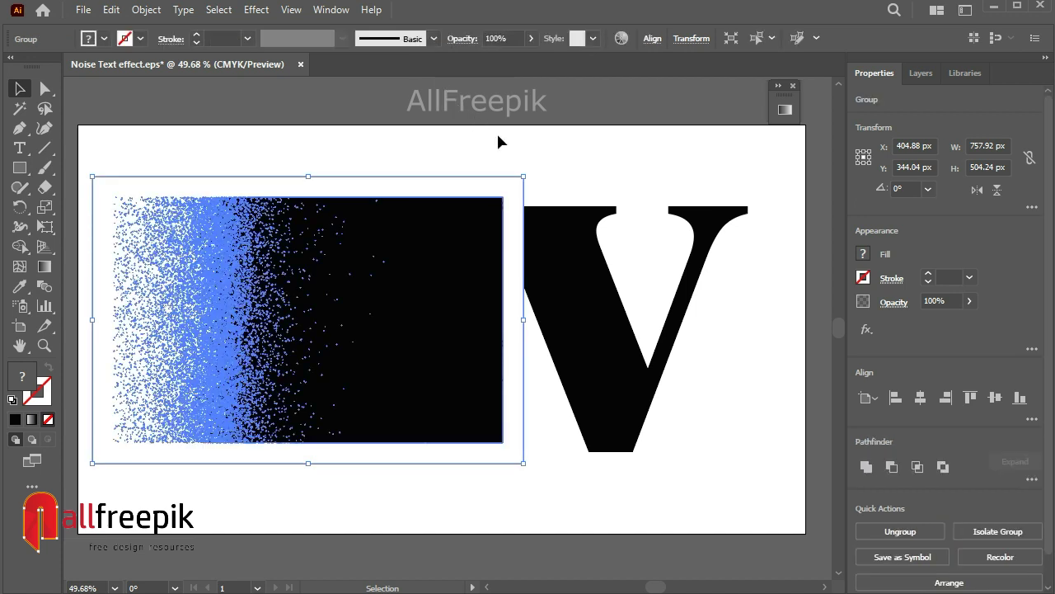
key(ctrl+shift+a)
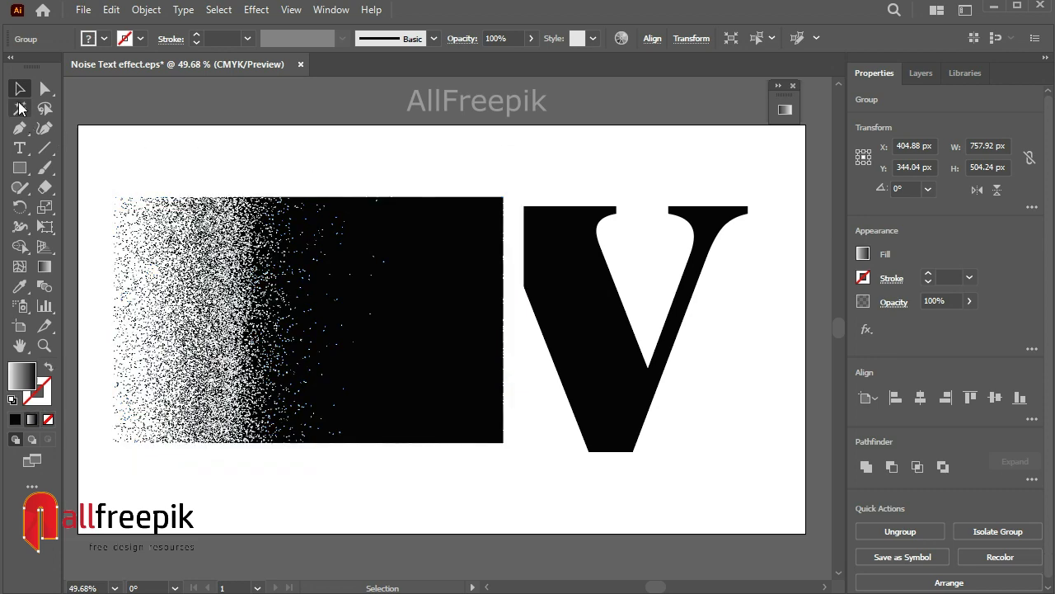
click(226, 178)
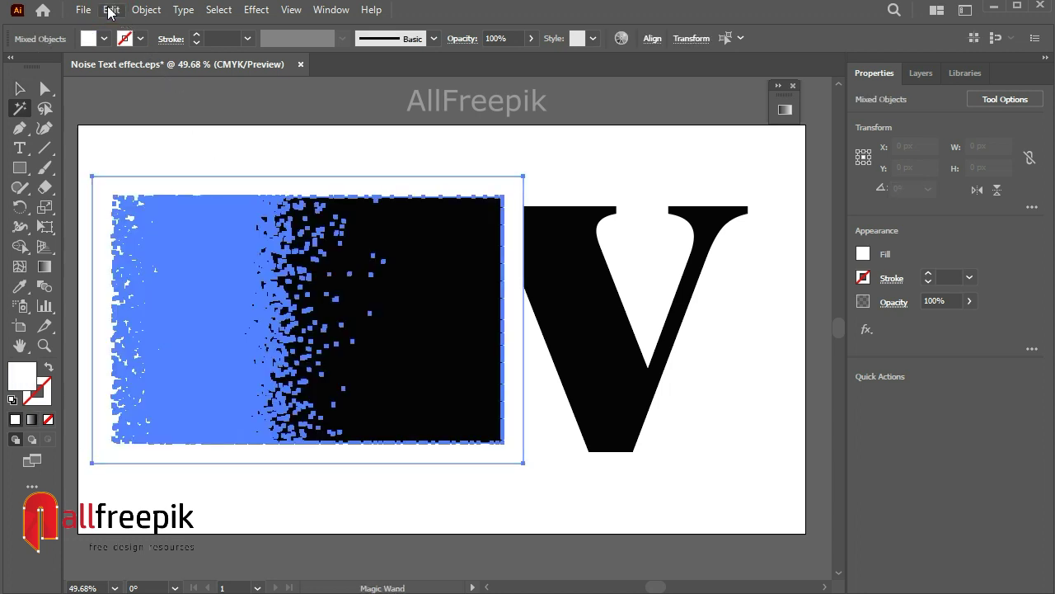
Step: Clear the selected white fragments, then select the remaining black speckle group
click(111, 10)
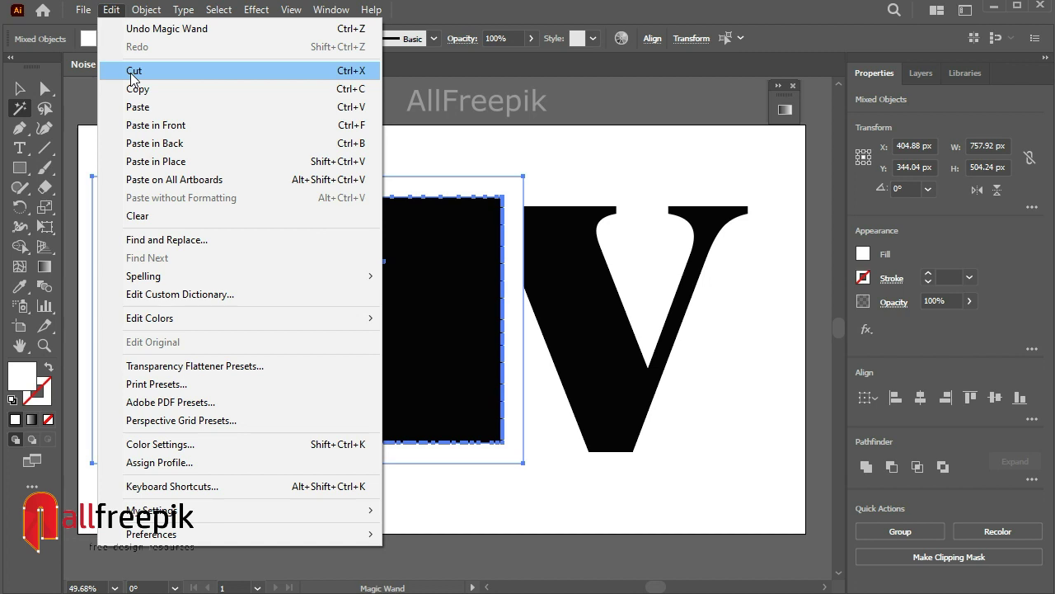
click(152, 215)
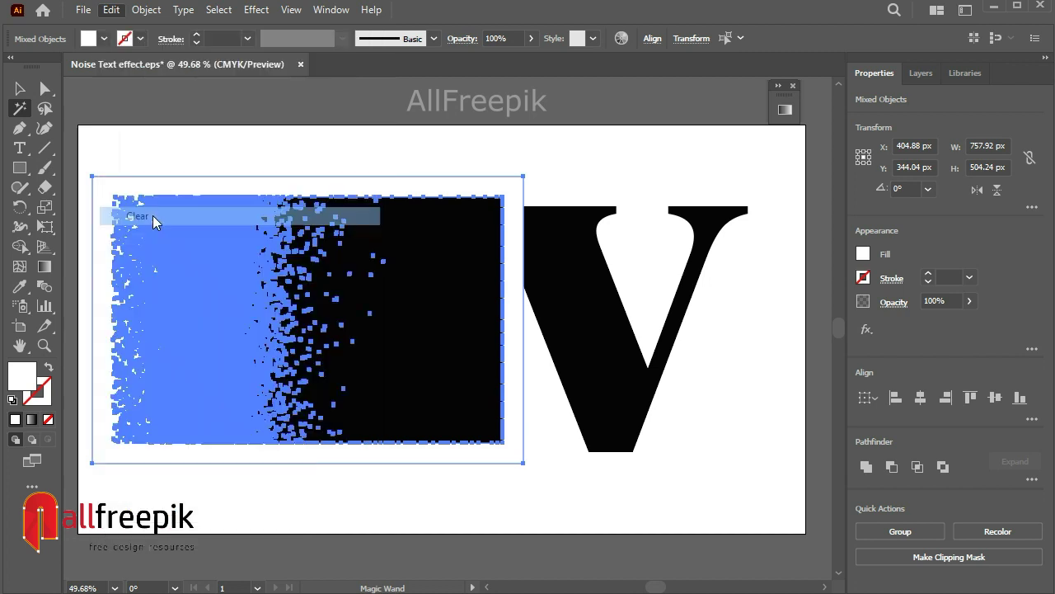
click(240, 128)
click(20, 88)
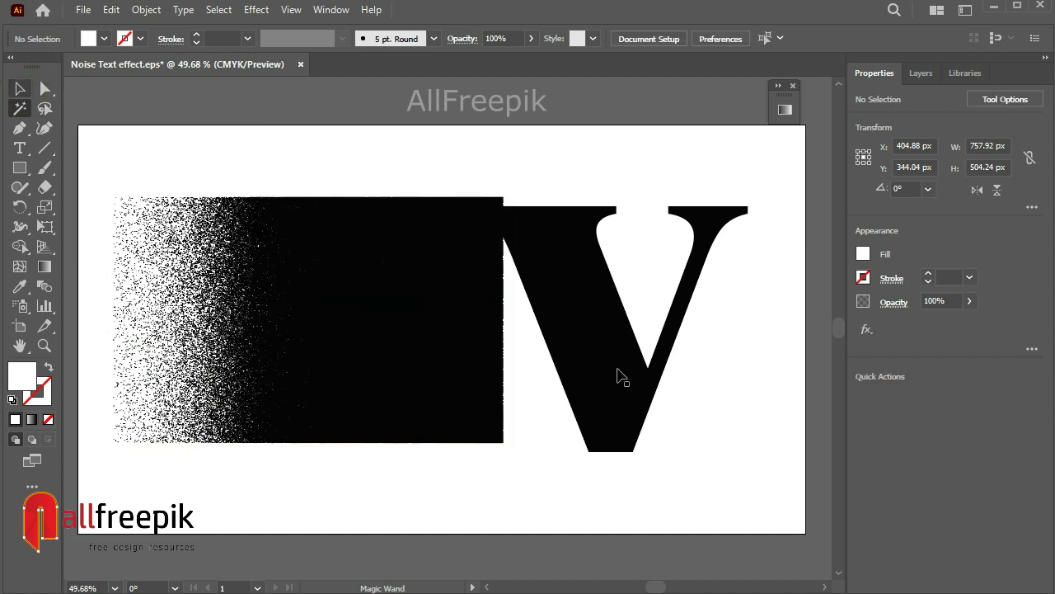
click(417, 316)
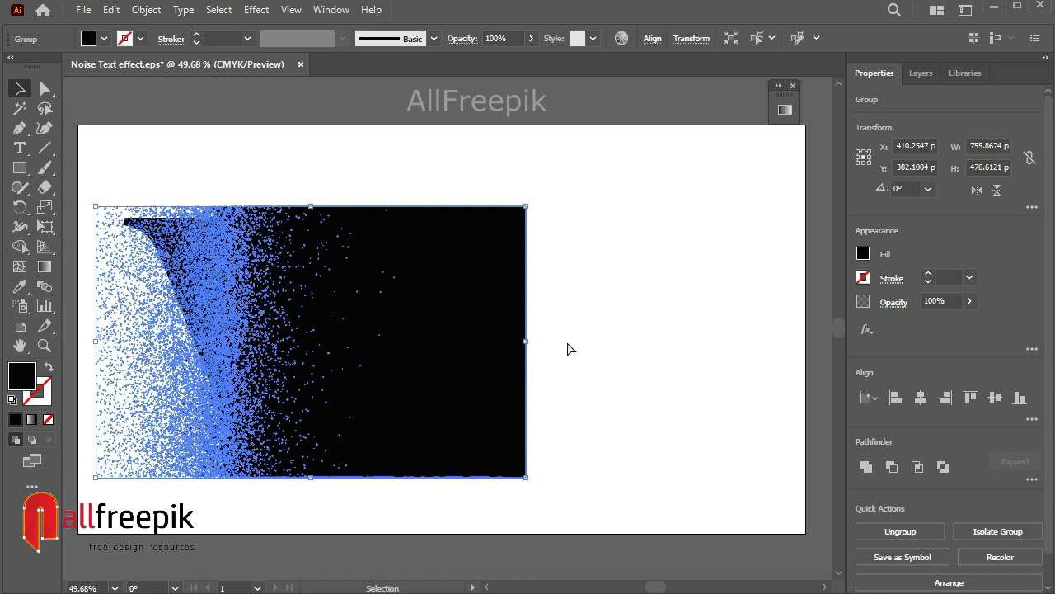
Step: Reflect the noise group across the vertical axis and deselect it
right_click(499, 283)
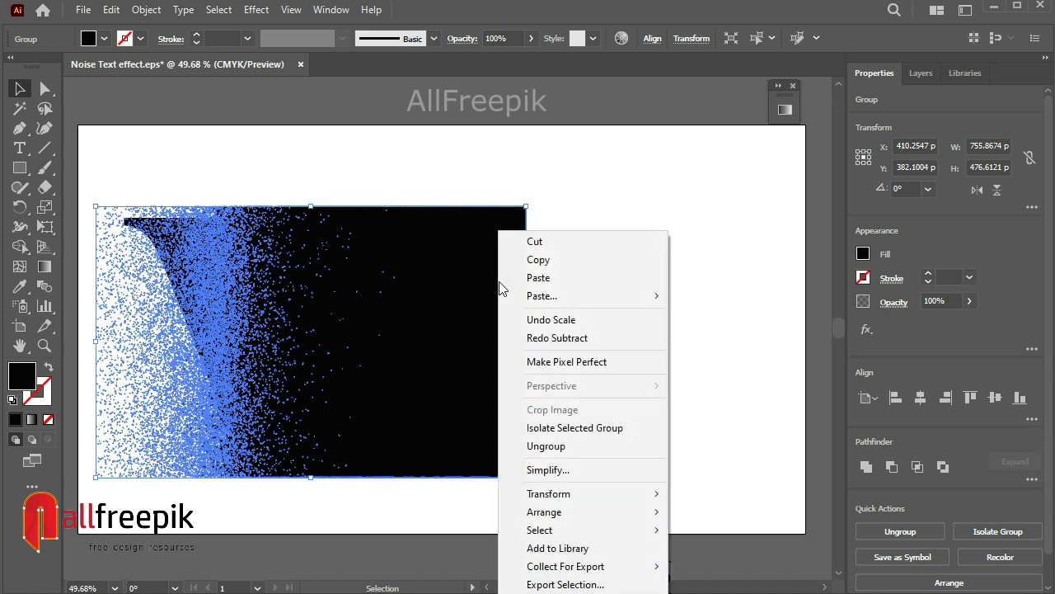
mouse_move(548, 493)
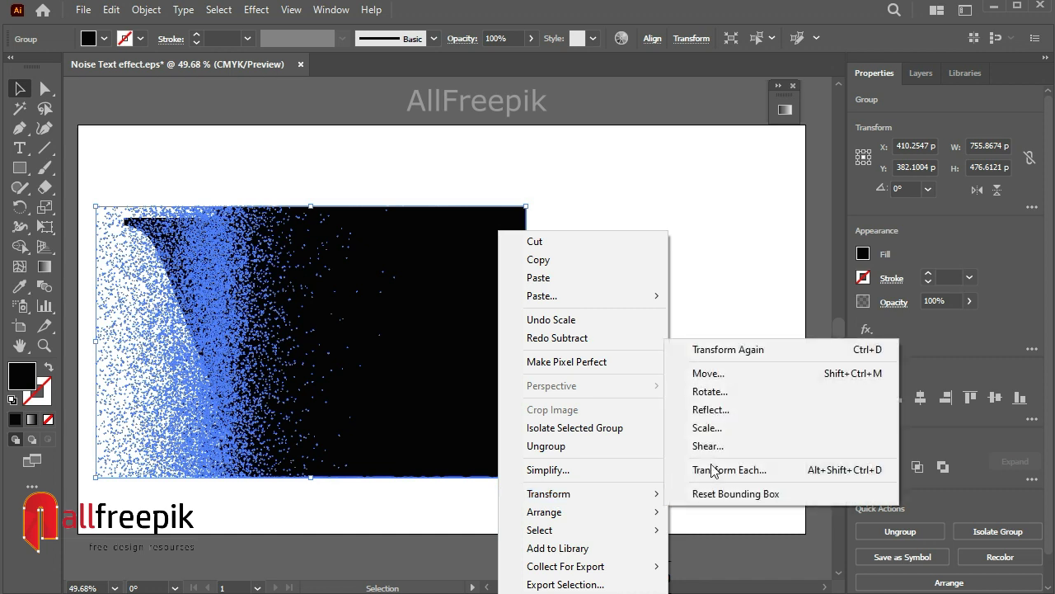
click(740, 408)
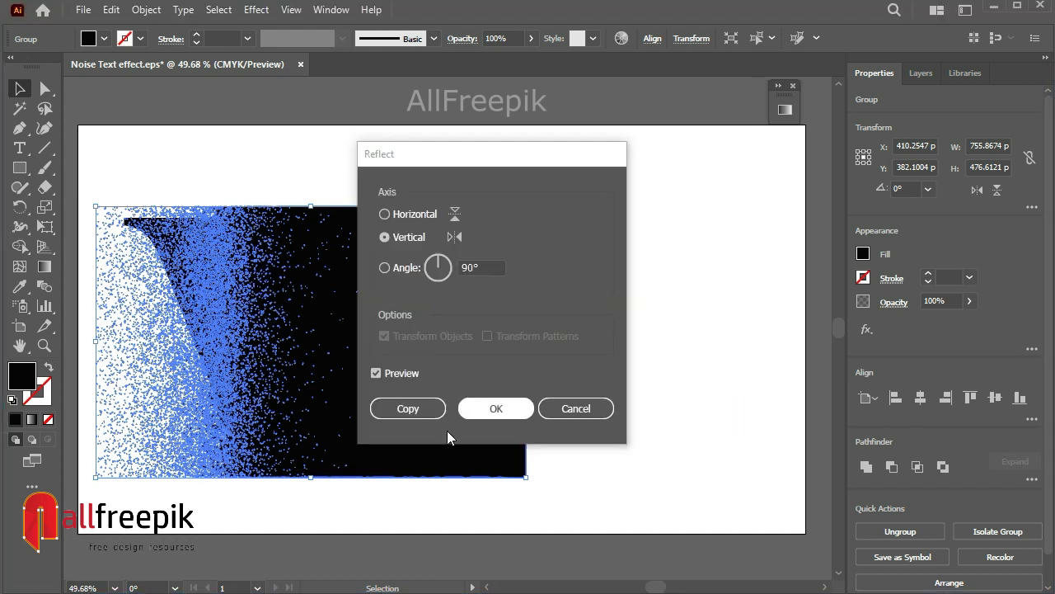
click(496, 408)
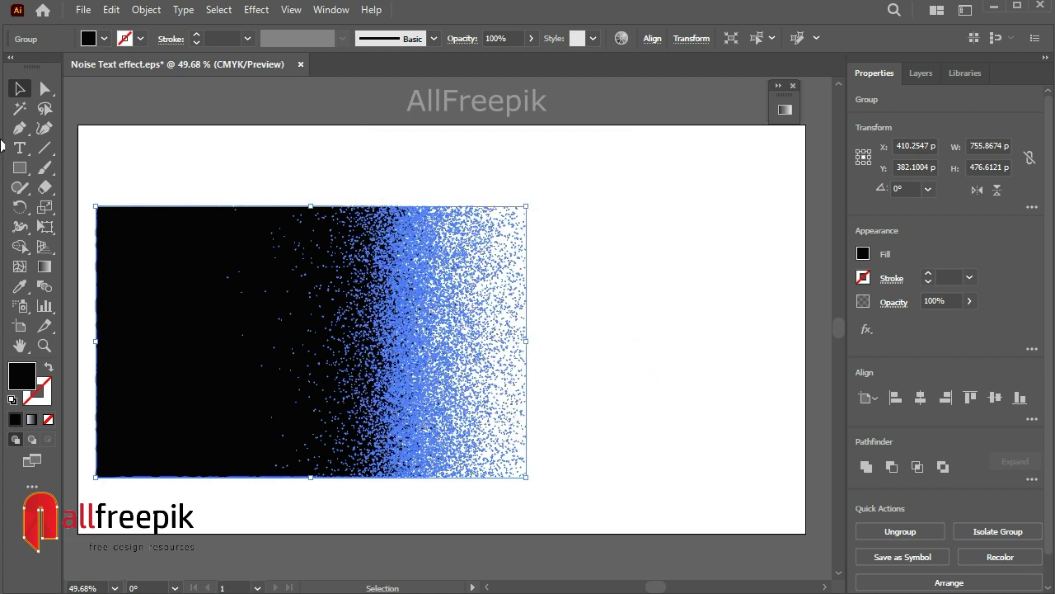
key(ctrl+shift+a)
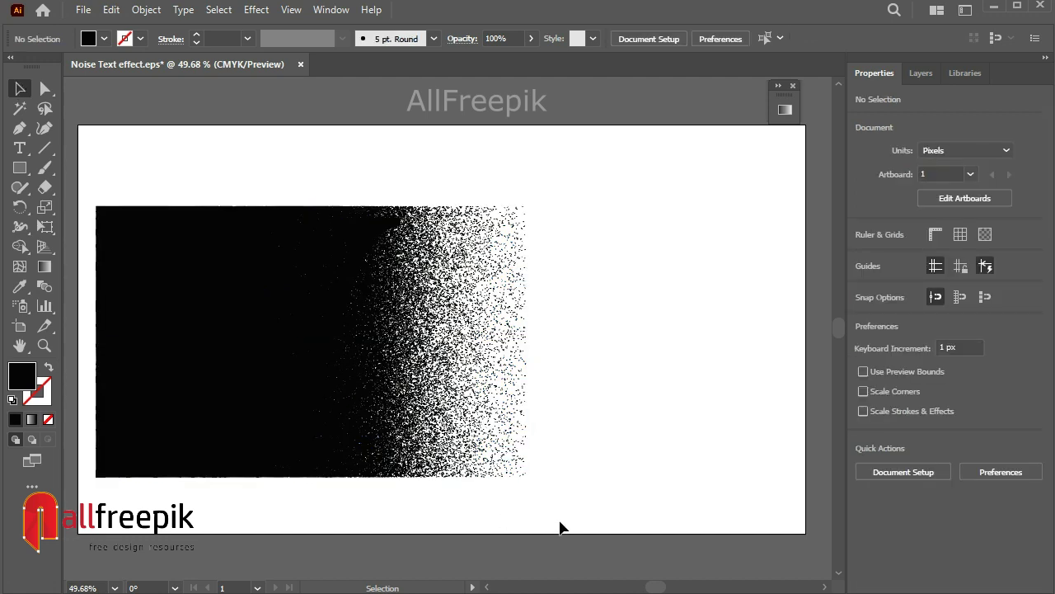
Step: Place the noise over the V's left arm and subtract it with Minus Front
drag(553, 269, 310, 267)
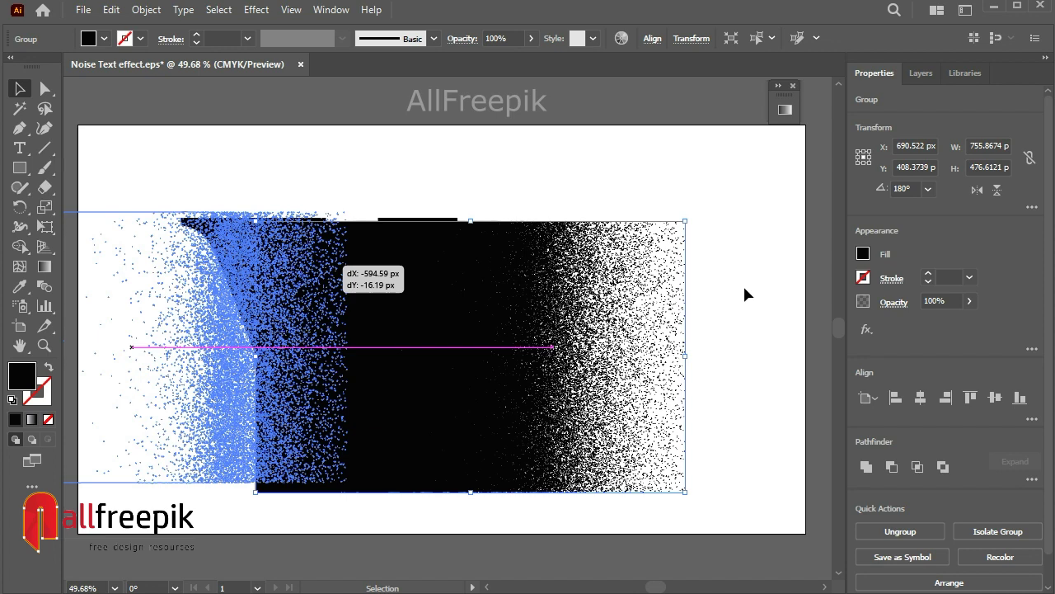
click(745, 293)
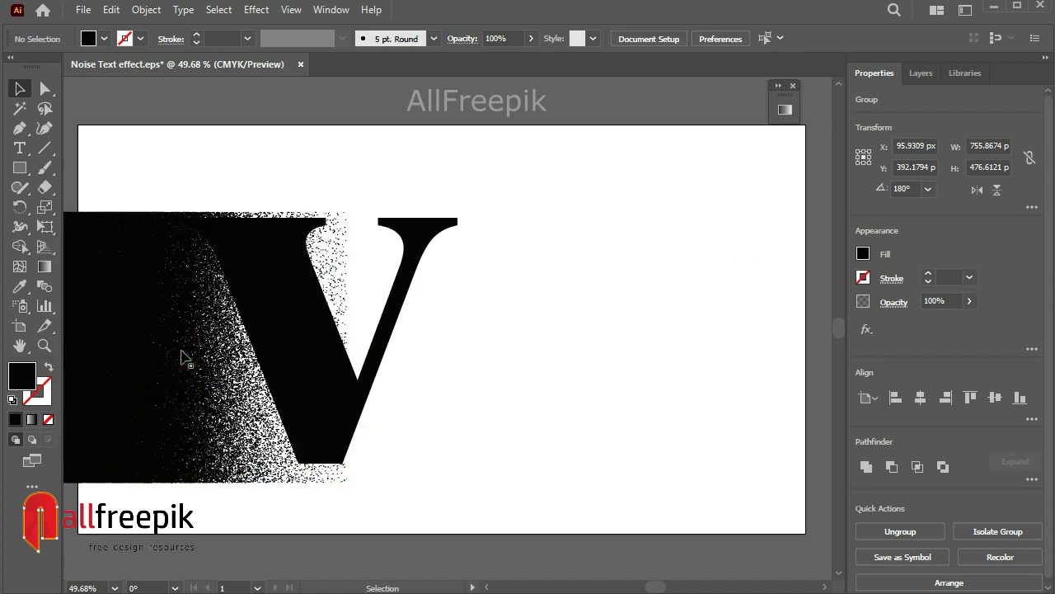
click(188, 360)
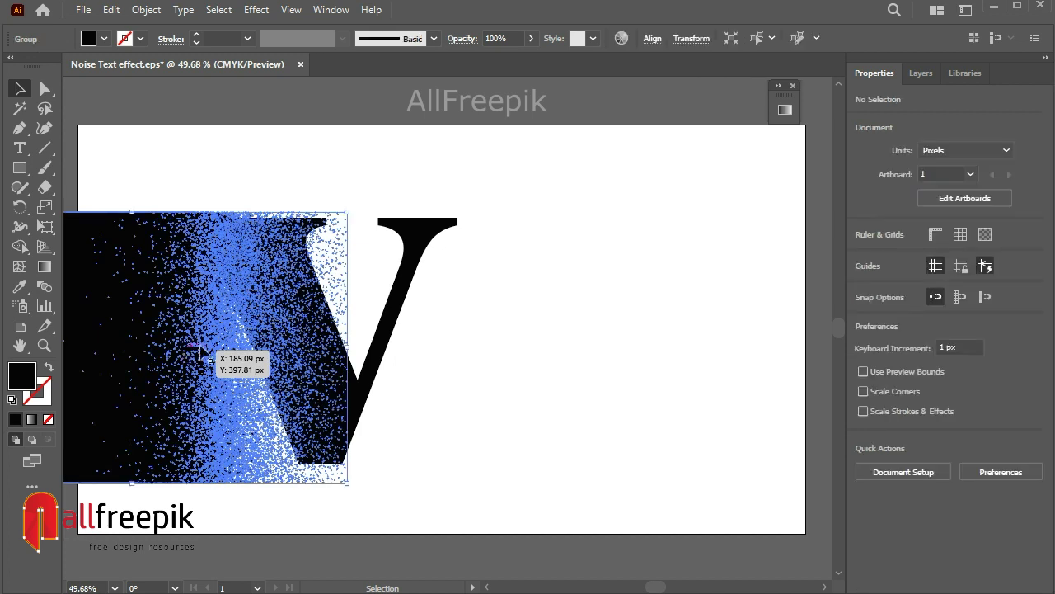
shift+click(434, 234)
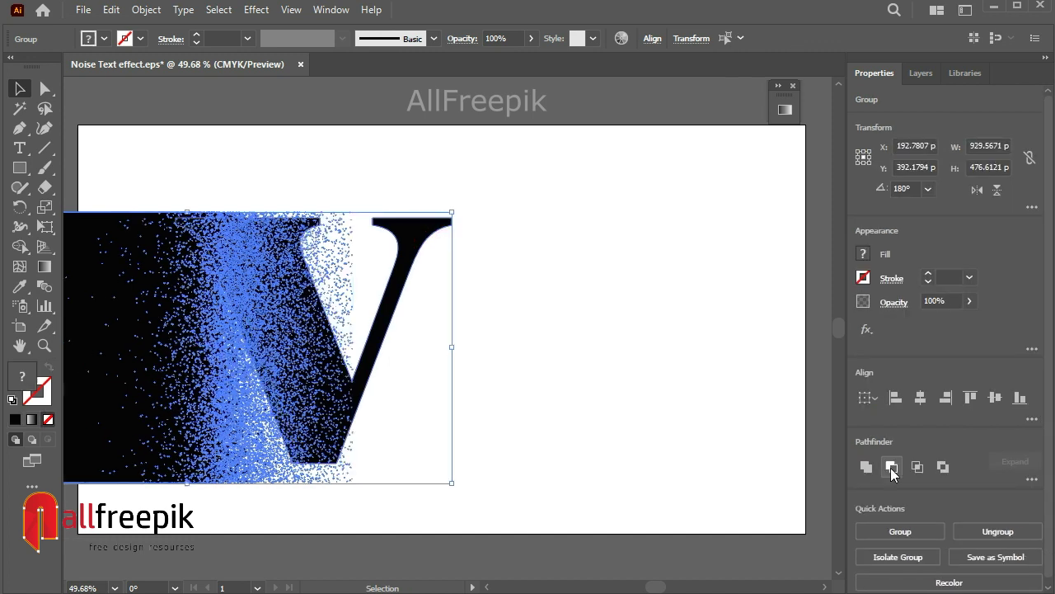
click(891, 467)
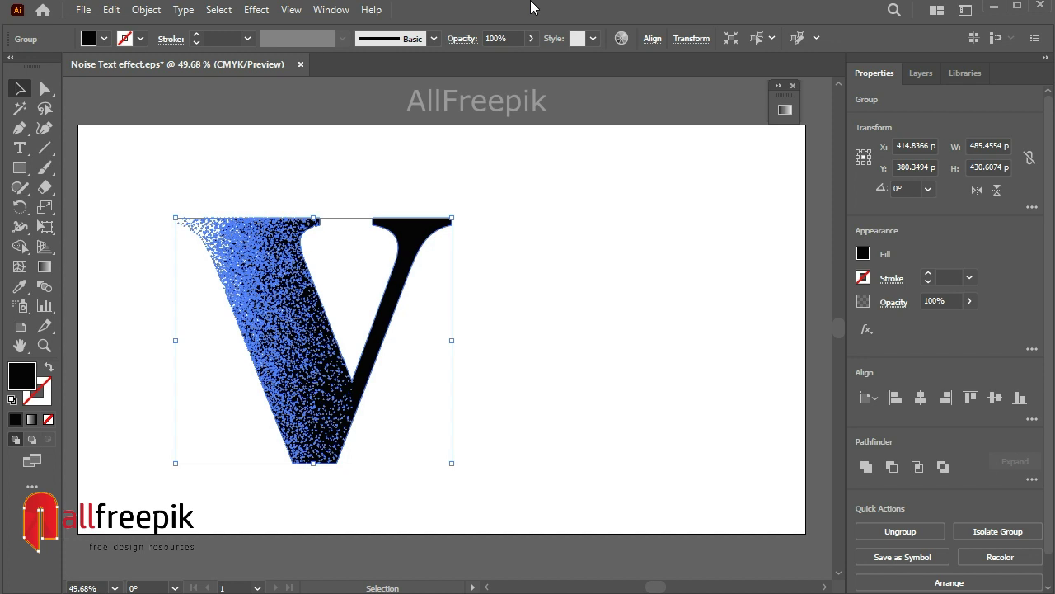
Step: Draw a roughly 855 × 575 px rectangle over the V and fill it red
click(19, 167)
key(ctrl+shift+a)
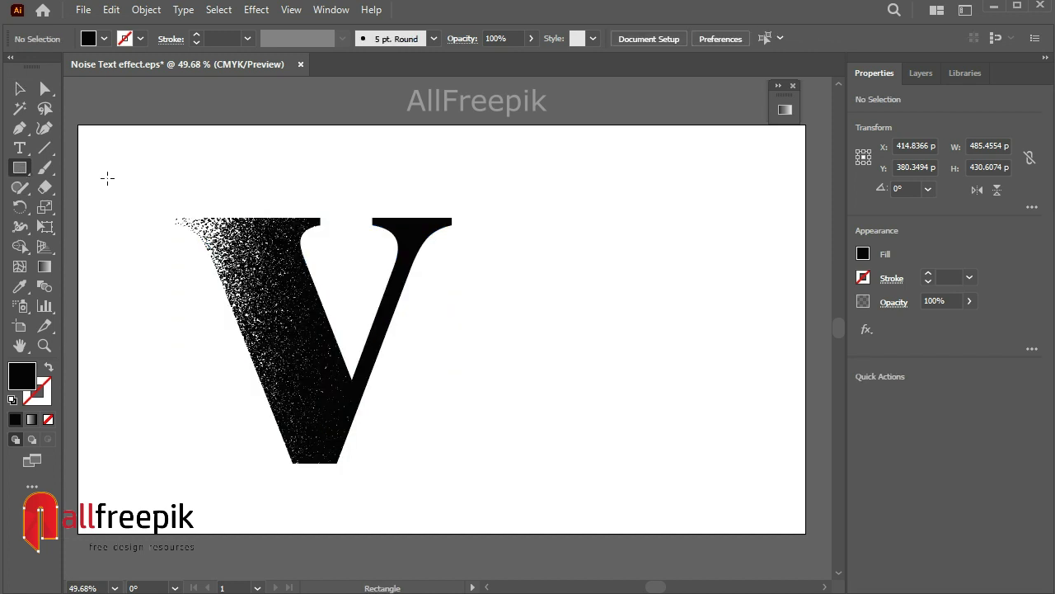
mouse_move(118, 164)
mouse_down()
mouse_move(500, 466)
mouse_move(604, 491)
mouse_up()
click(19, 88)
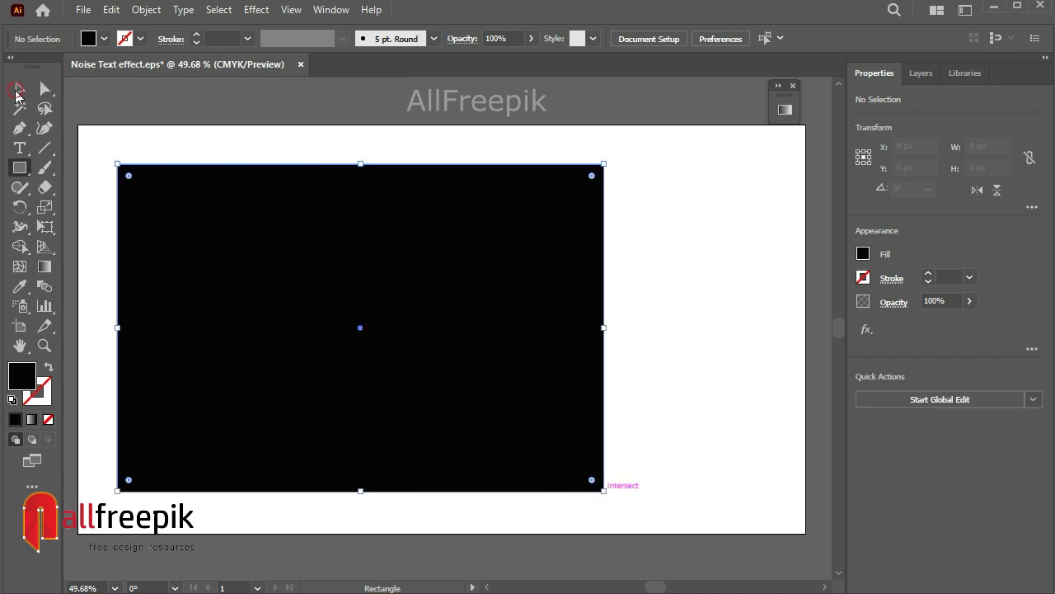
click(105, 39)
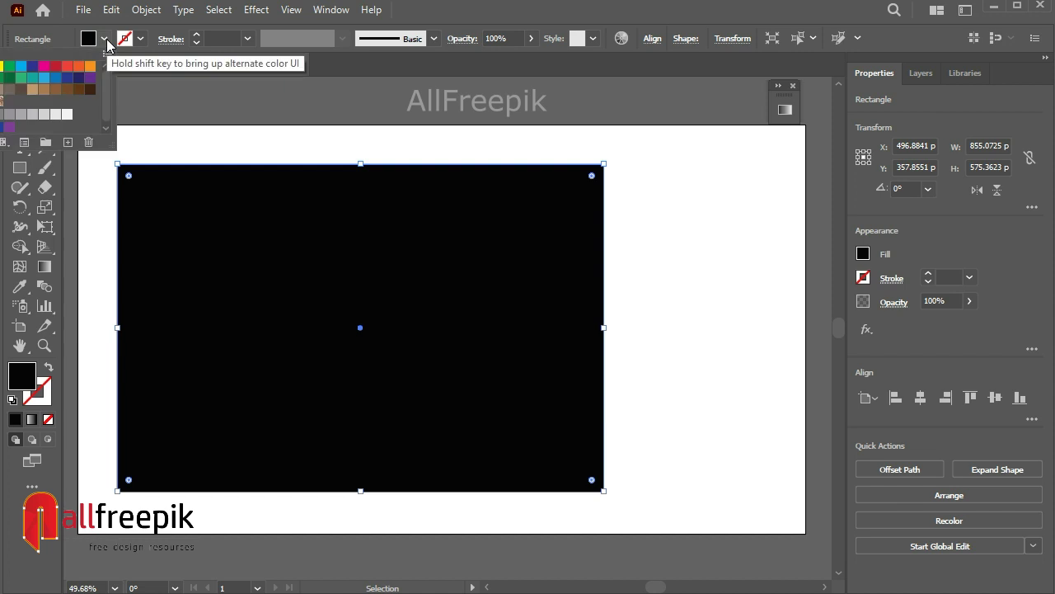
click(864, 255)
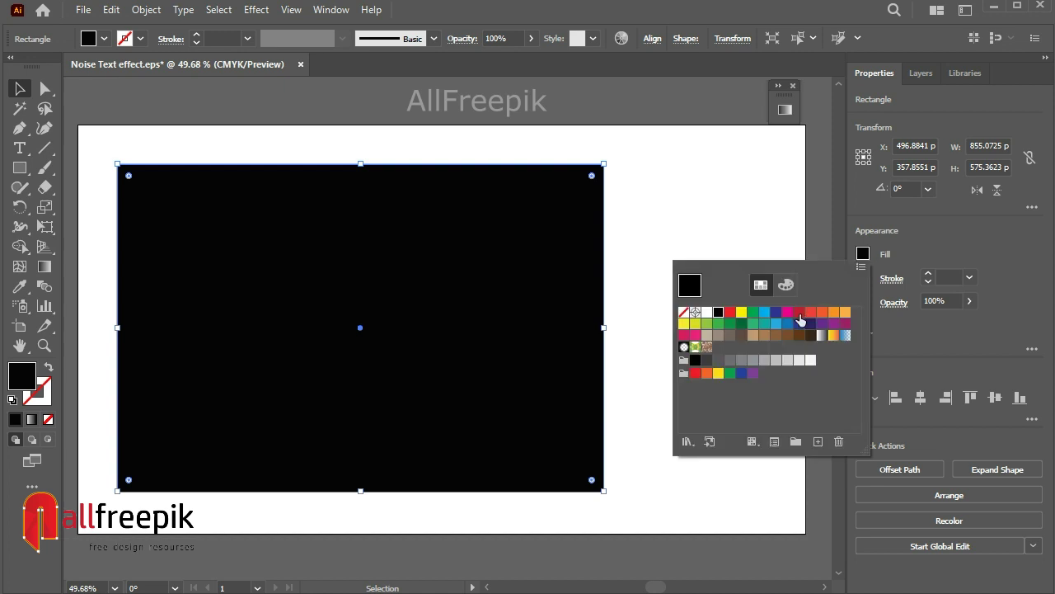
click(799, 314)
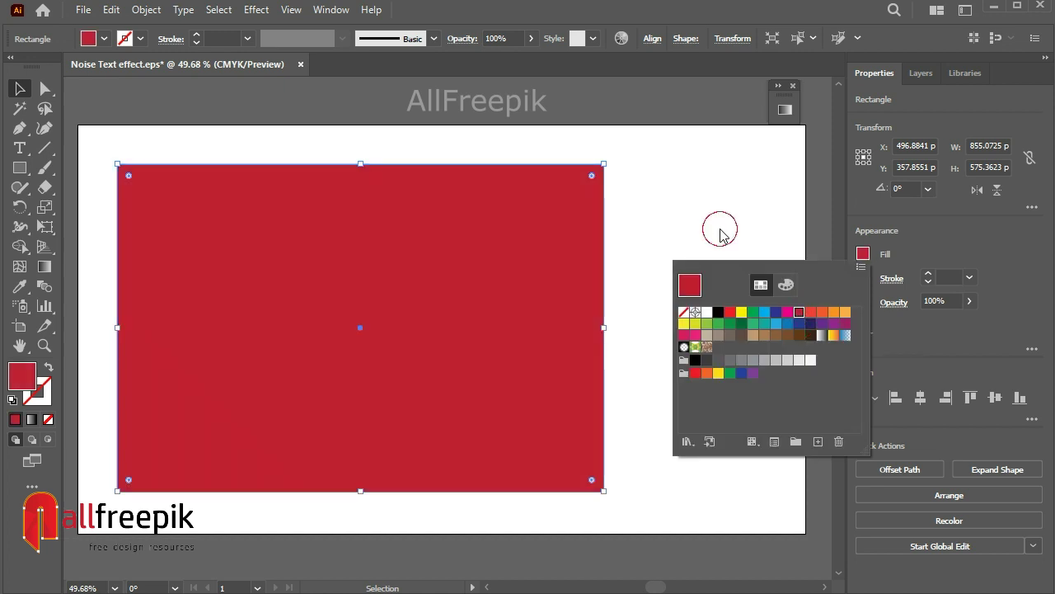
key(ctrl+shift+b)
Step: Send the red rectangle behind the V, then reselect the V
right_click(574, 244)
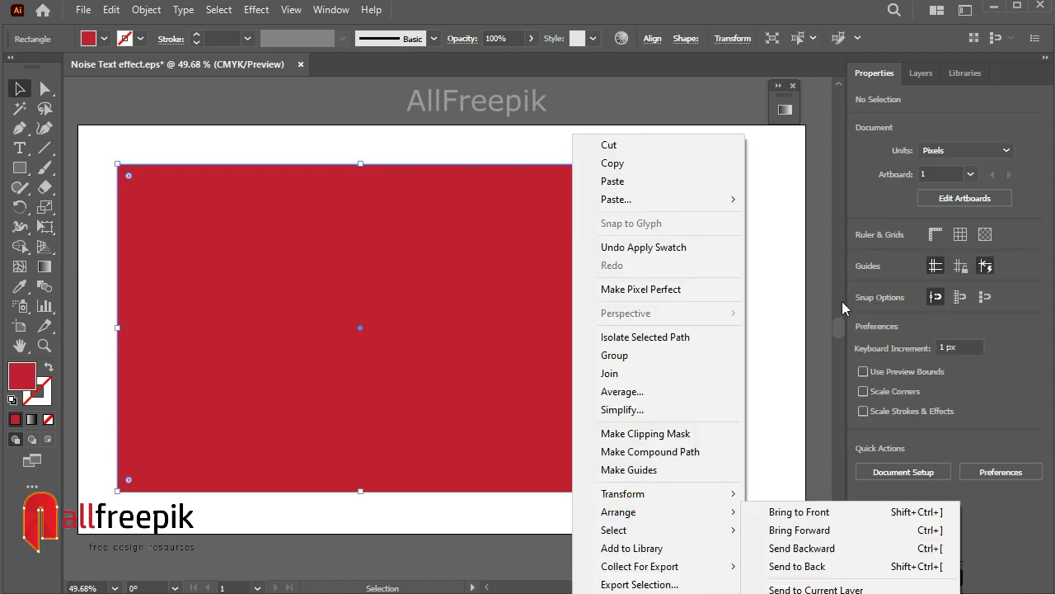
mouse_move(619, 512)
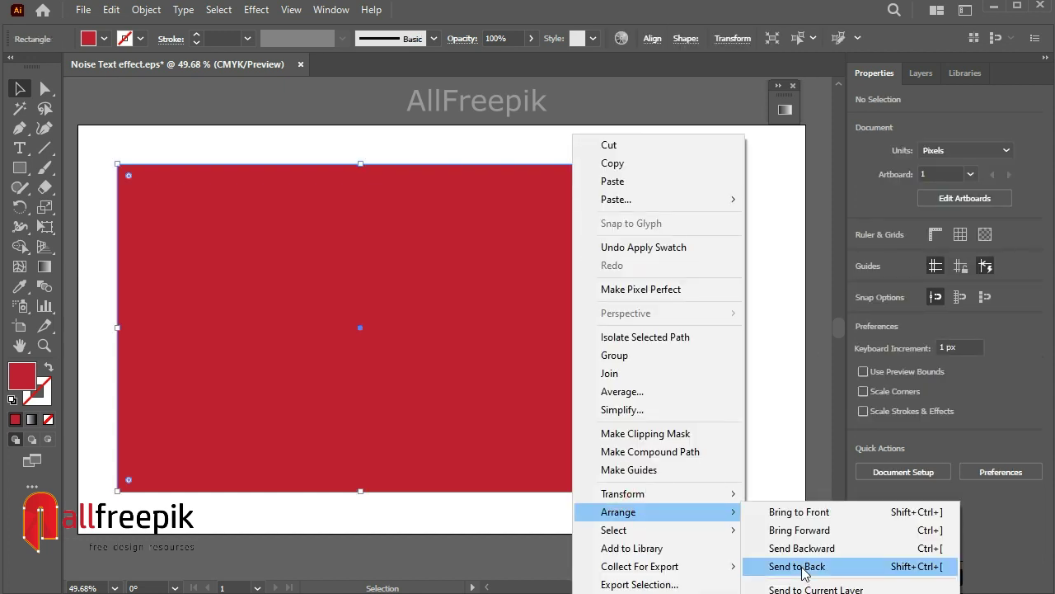
click(799, 567)
click(674, 328)
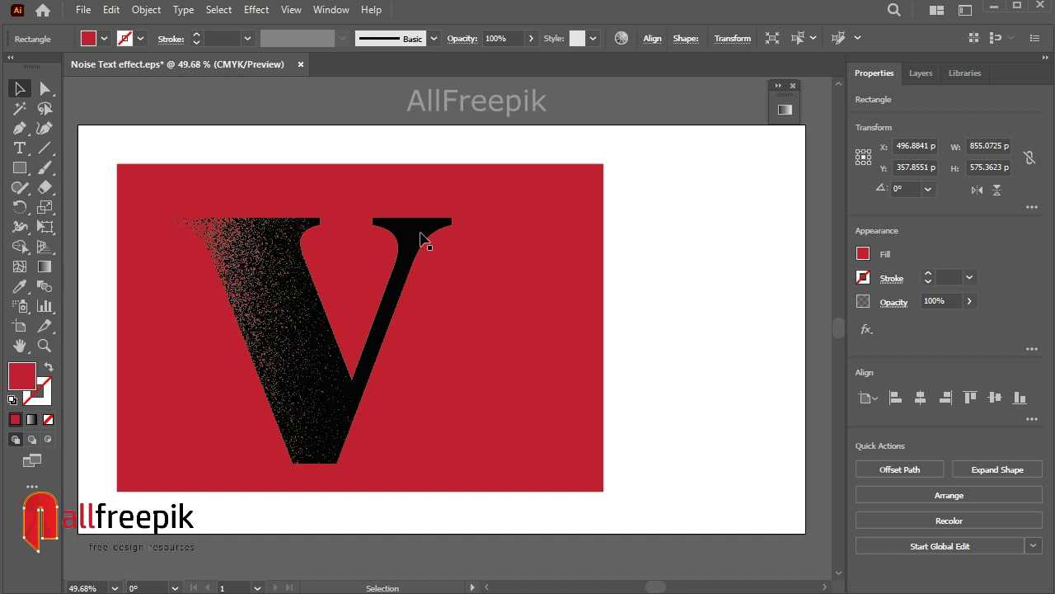
click(420, 238)
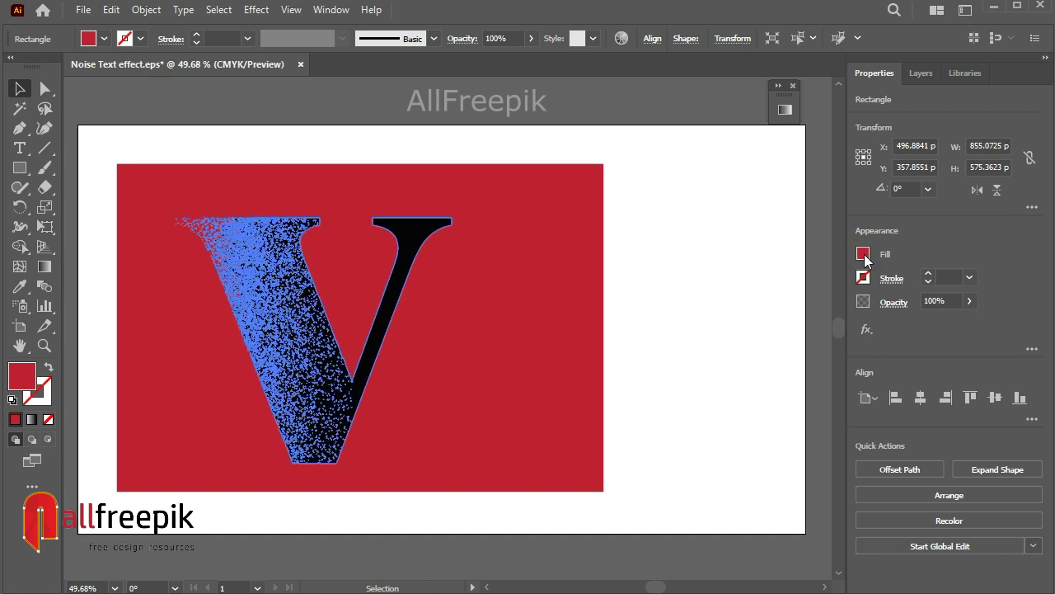
Step: Select the V group, give it a White fill in the Appearance panel, then deselect
key(ctrl+shift+a)
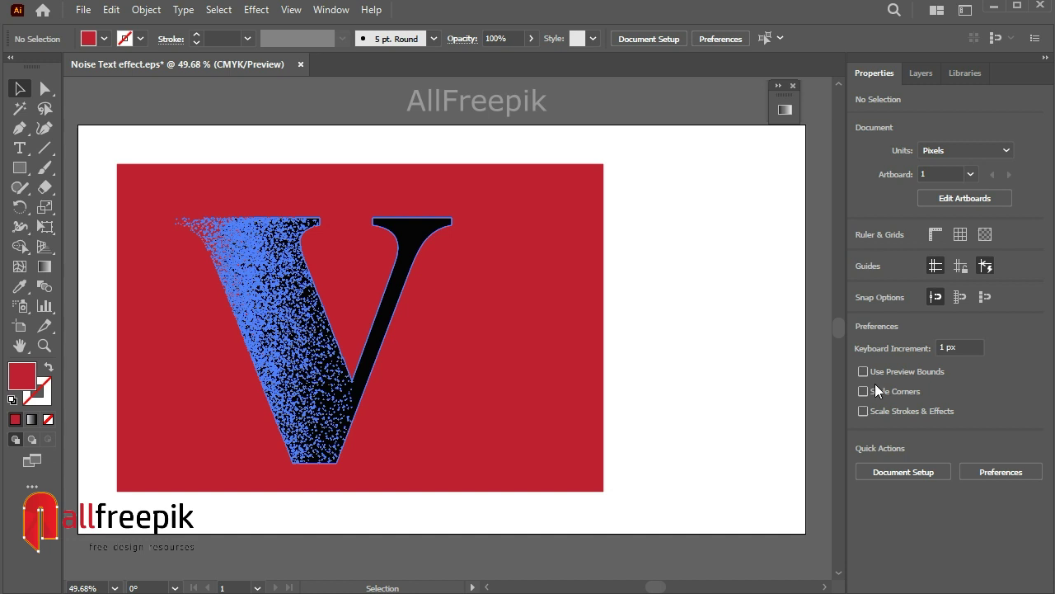
key(ctrl+z)
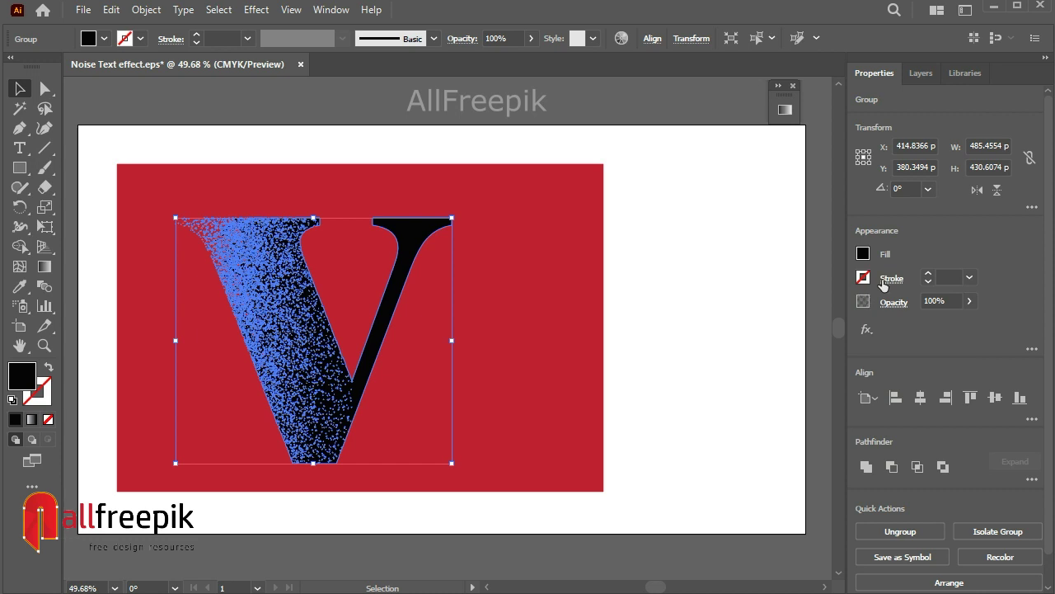
click(866, 253)
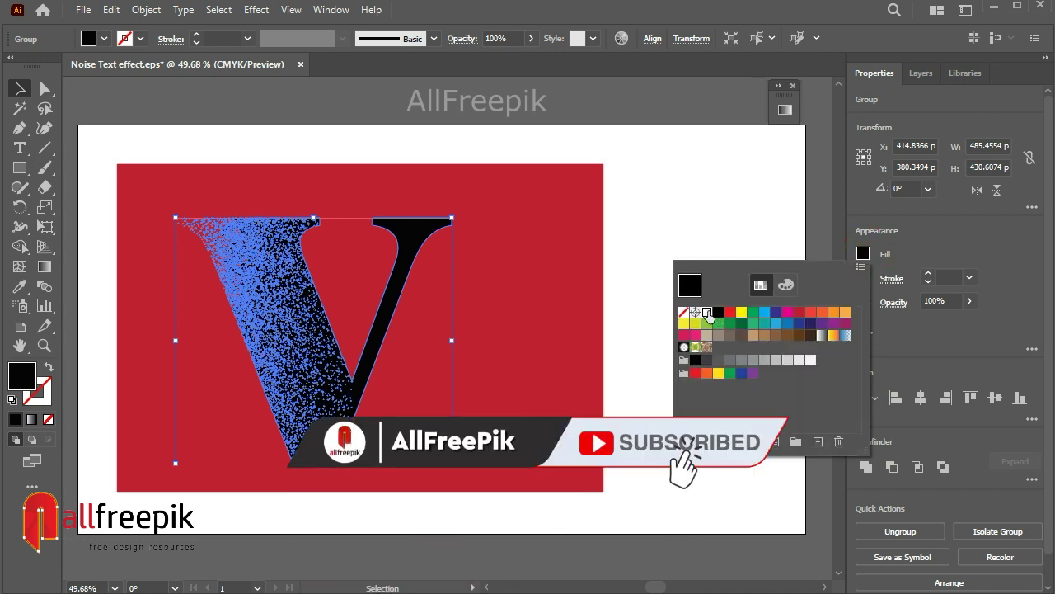
click(707, 312)
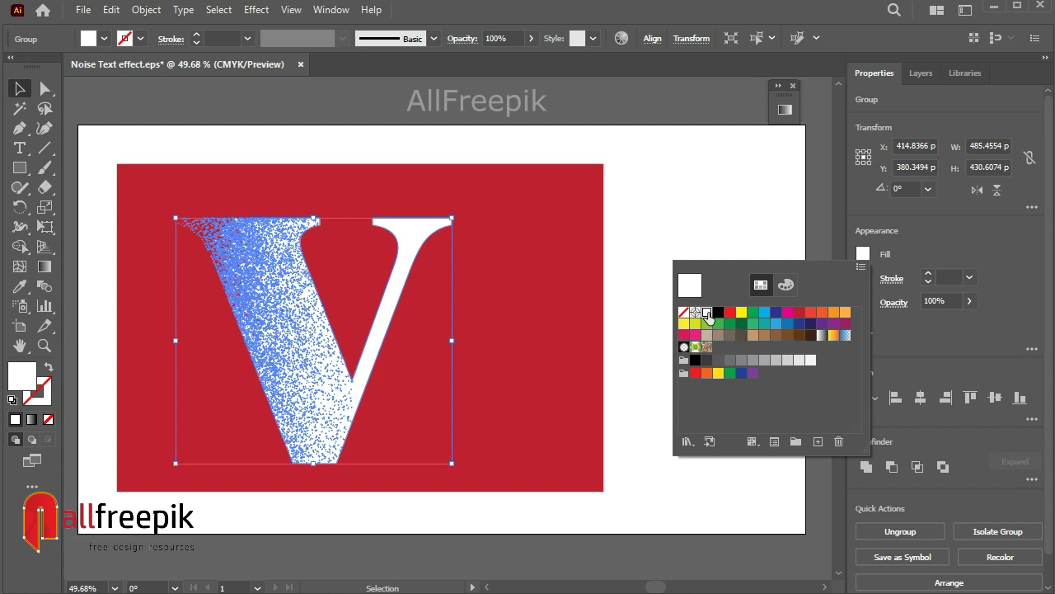
click(654, 192)
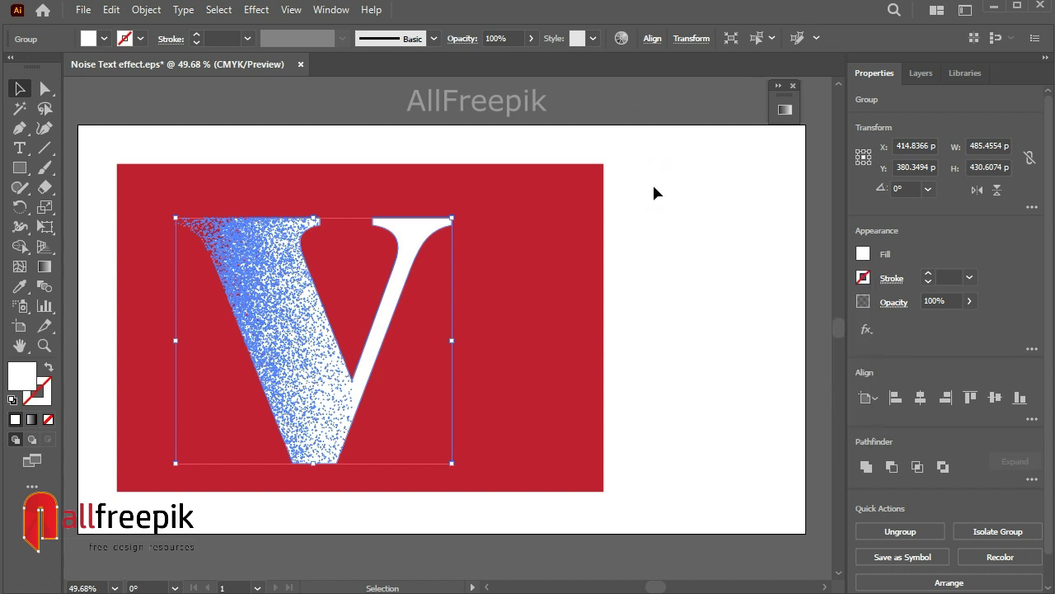
click(654, 192)
key(ctrl+plus)
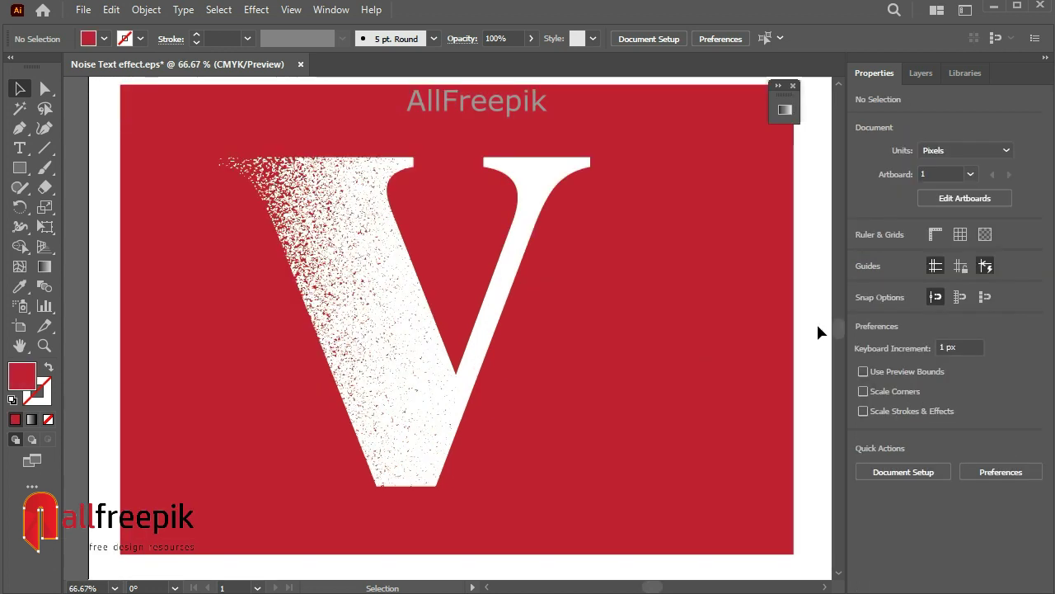